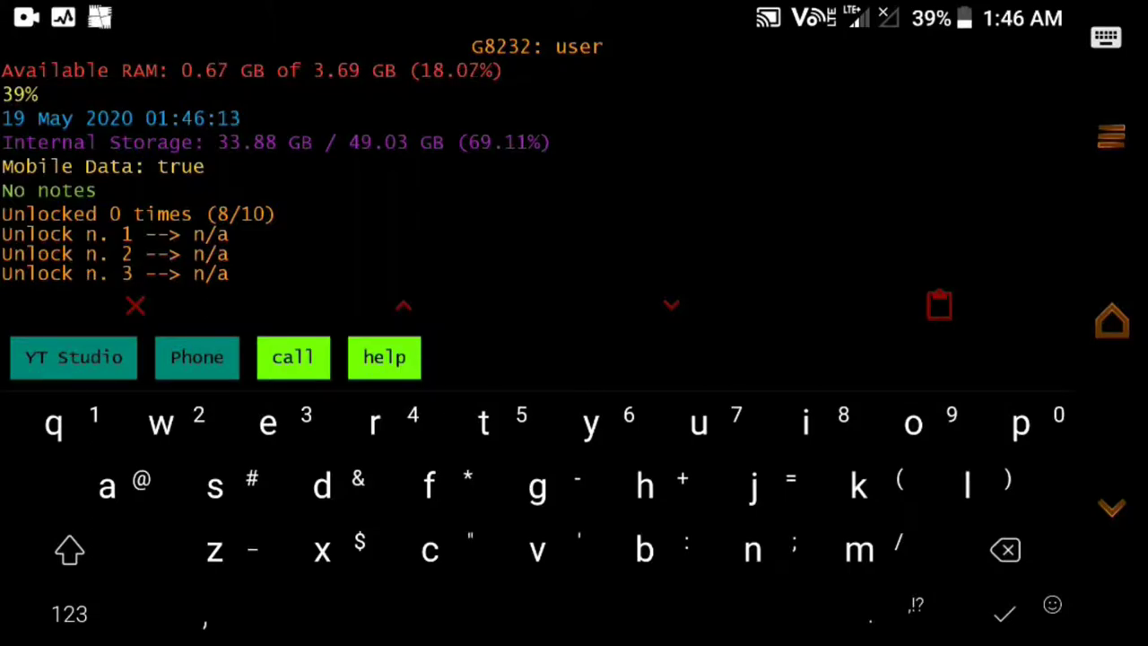
Browse both quick settings pages, close the shade, and search 'chorn' in the launcher
mouse_move(538, 4)
mouse_down()
mouse_move(538, 538)
mouse_move(538, 45)
mouse_up()
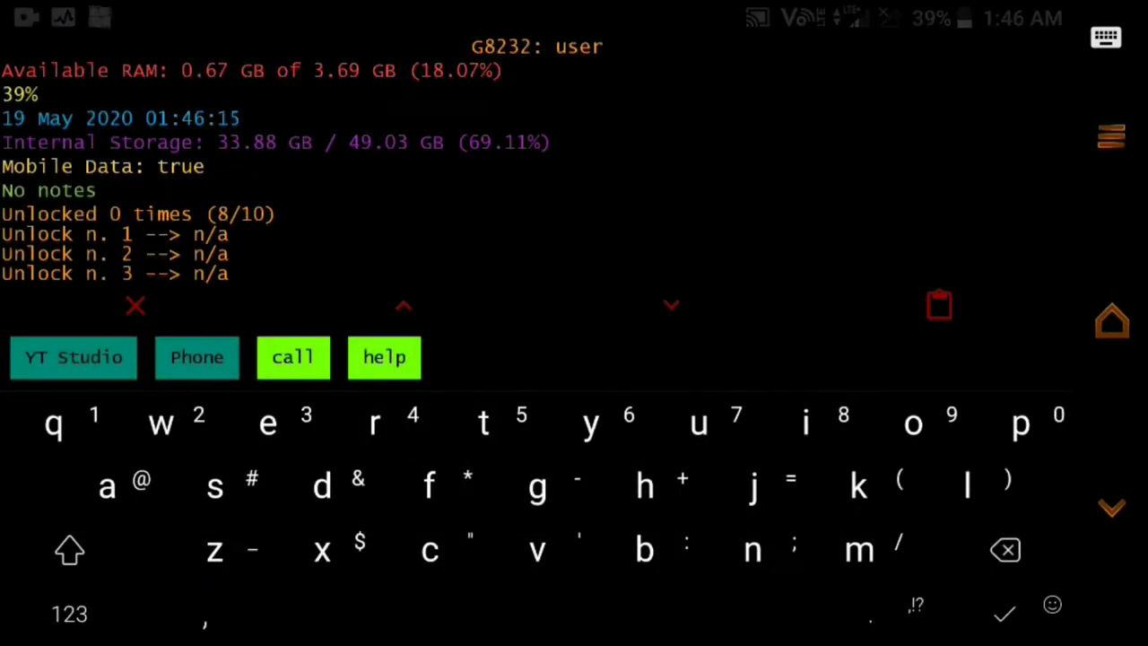
drag(538, 4, 538, 538)
drag(538, 269, 538, 627)
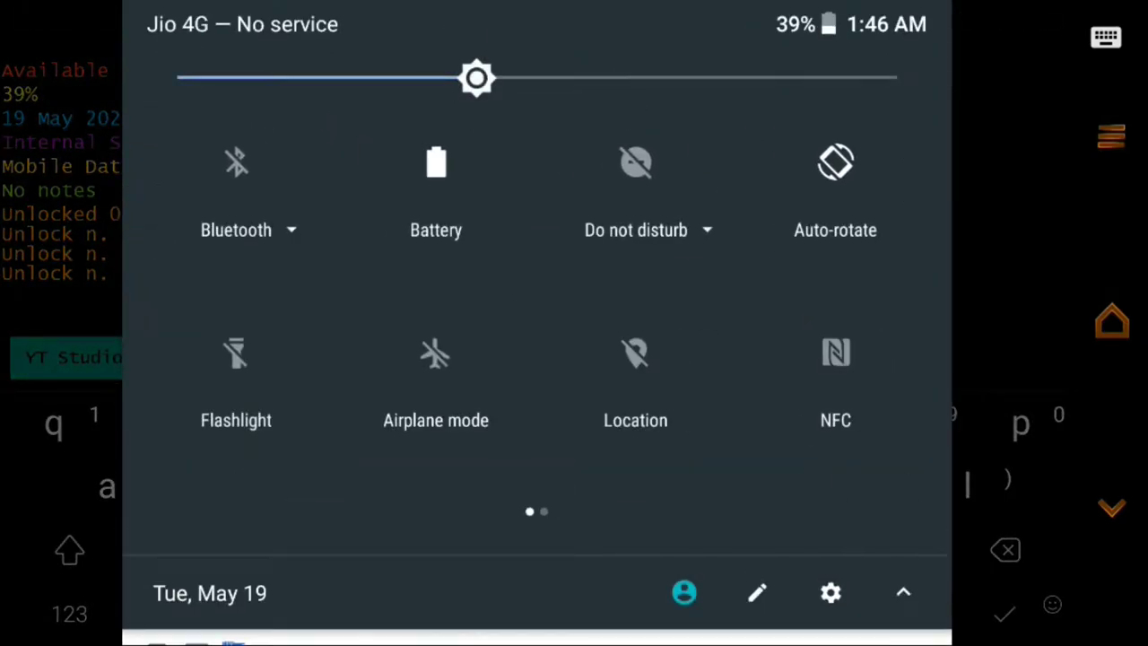
drag(717, 359, 269, 359)
drag(538, 538, 538, 90)
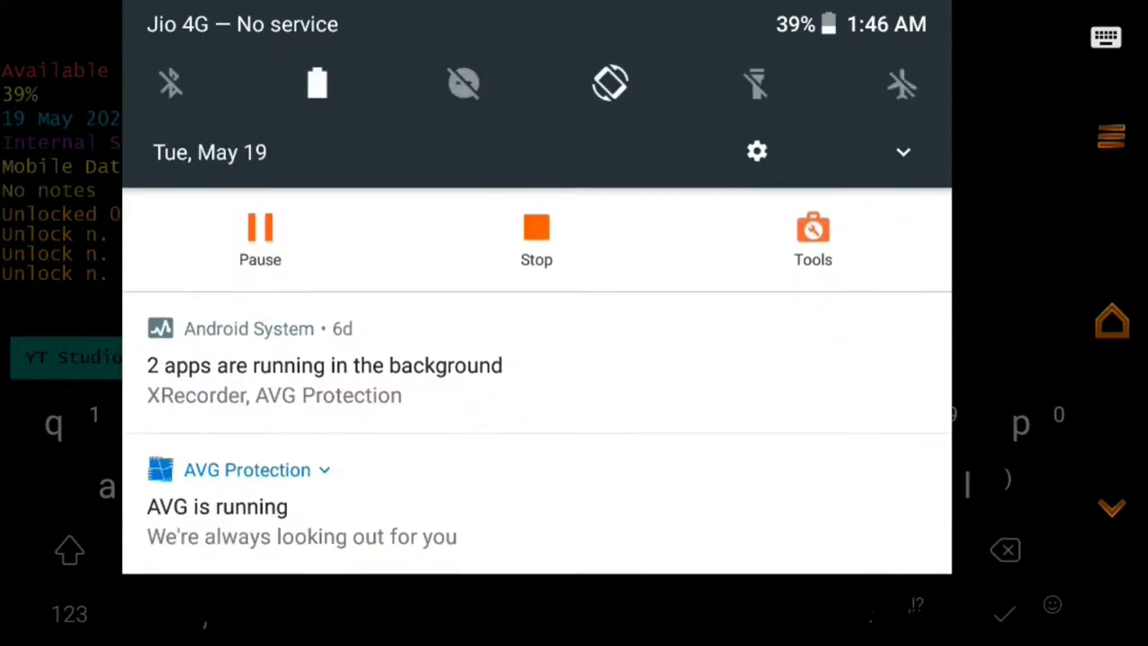
drag(538, 448, 538, 45)
text(ch)
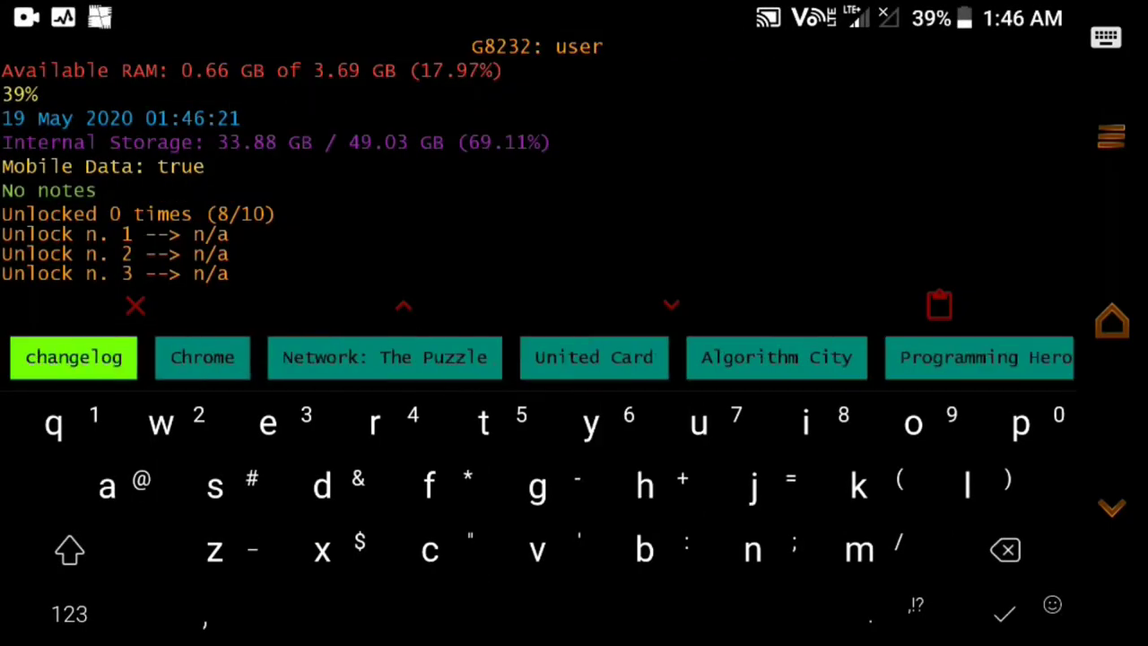
text(or)
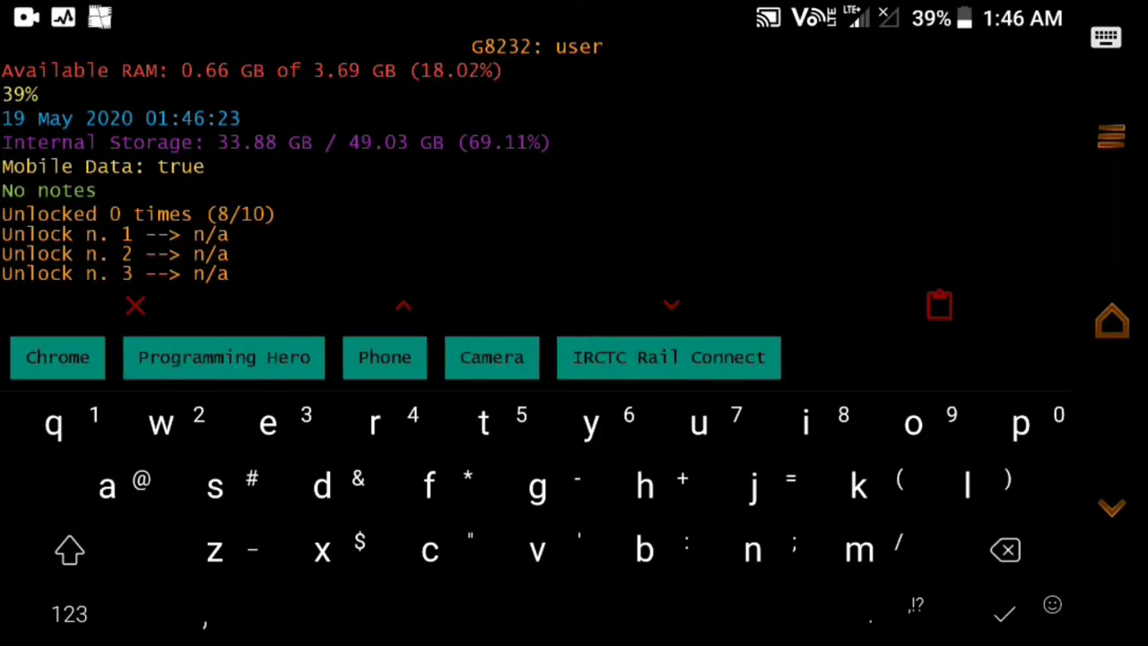
text(n)
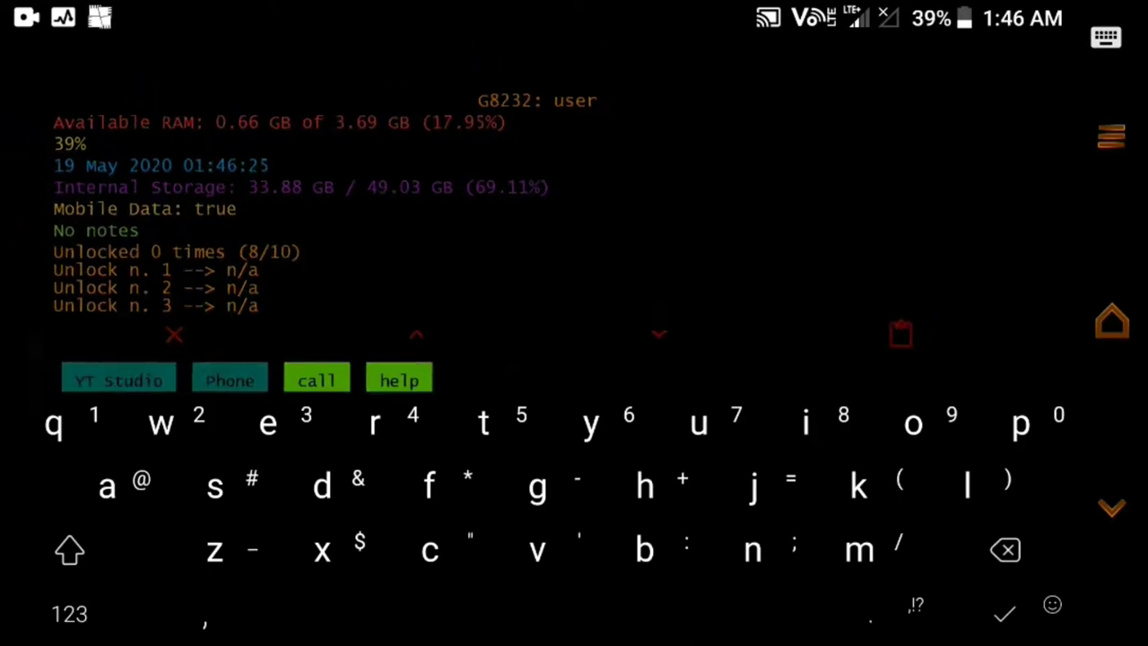
Launch Chrome, load bing.com, then go back to the home screen
key(Return)
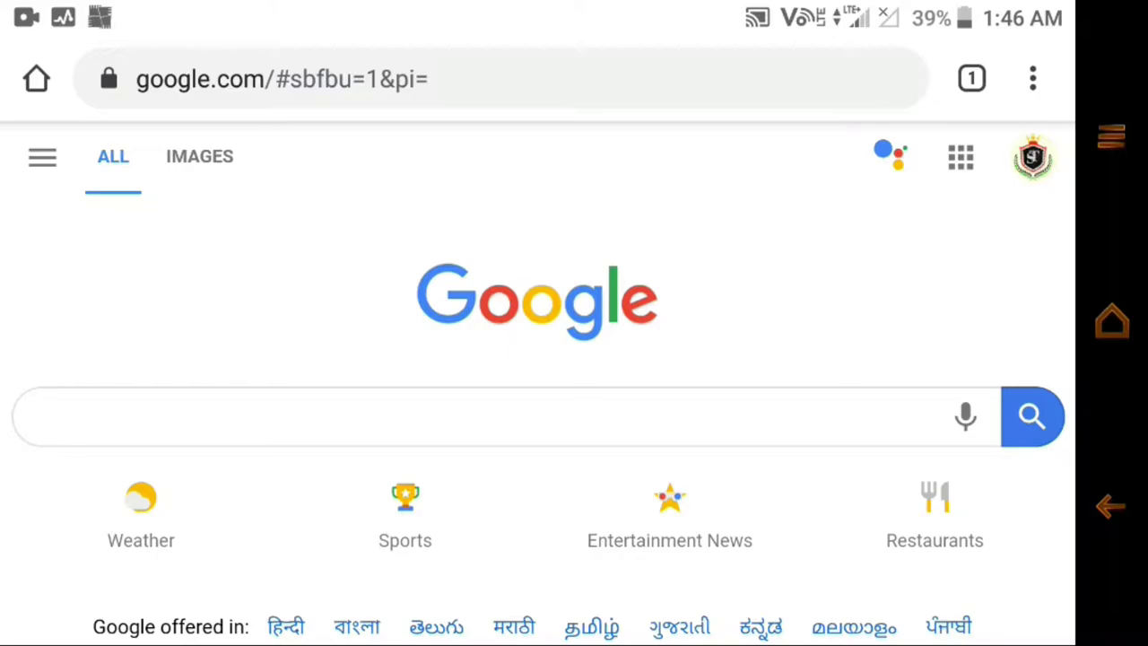
click(281, 79)
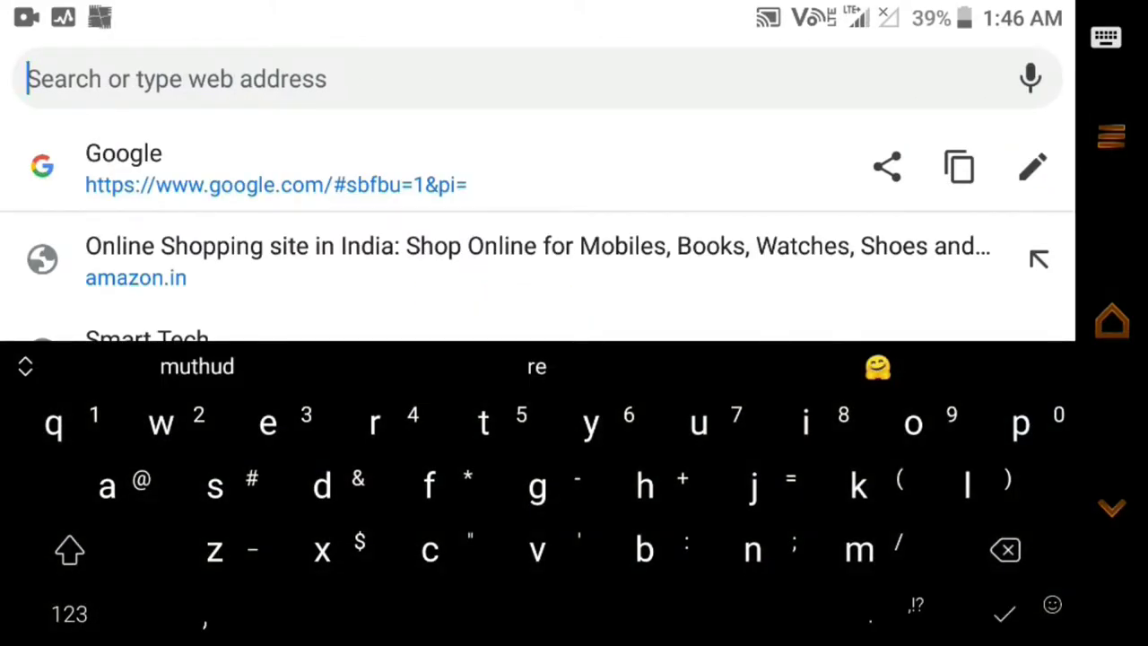
text(bin)
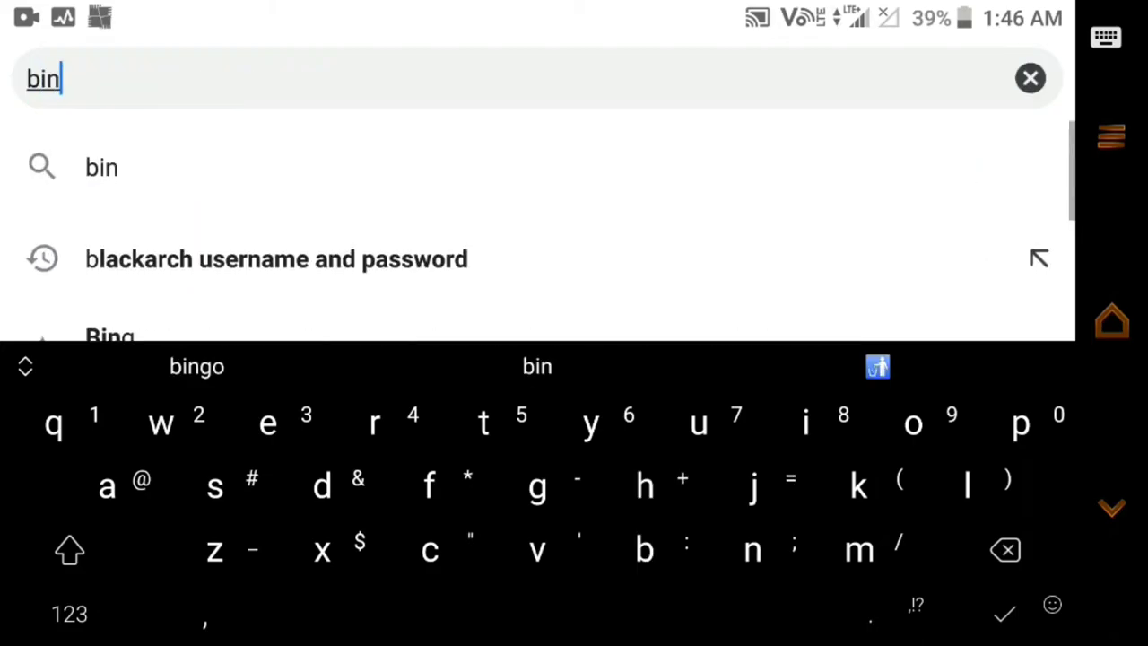
text(g.c)
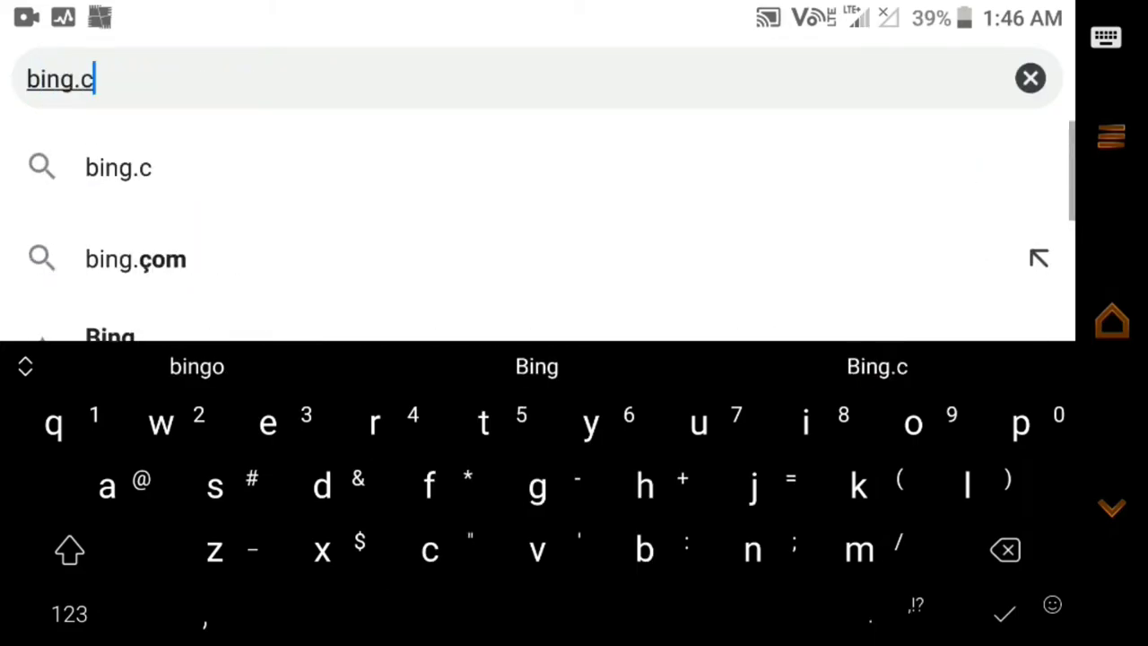
text(om)
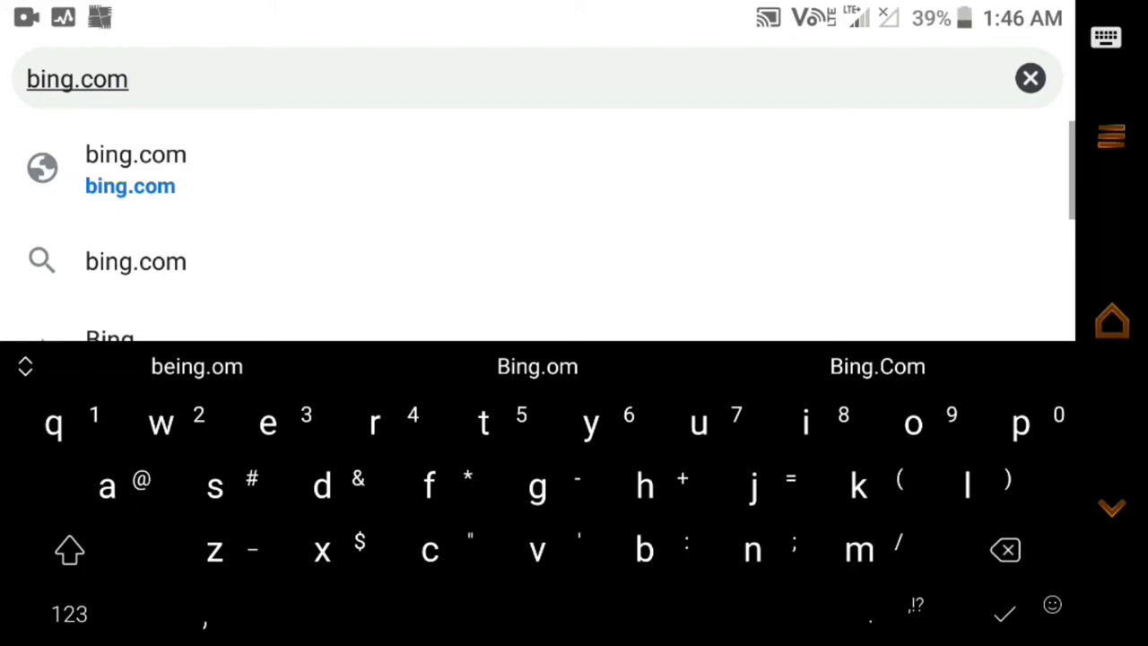
key(Return)
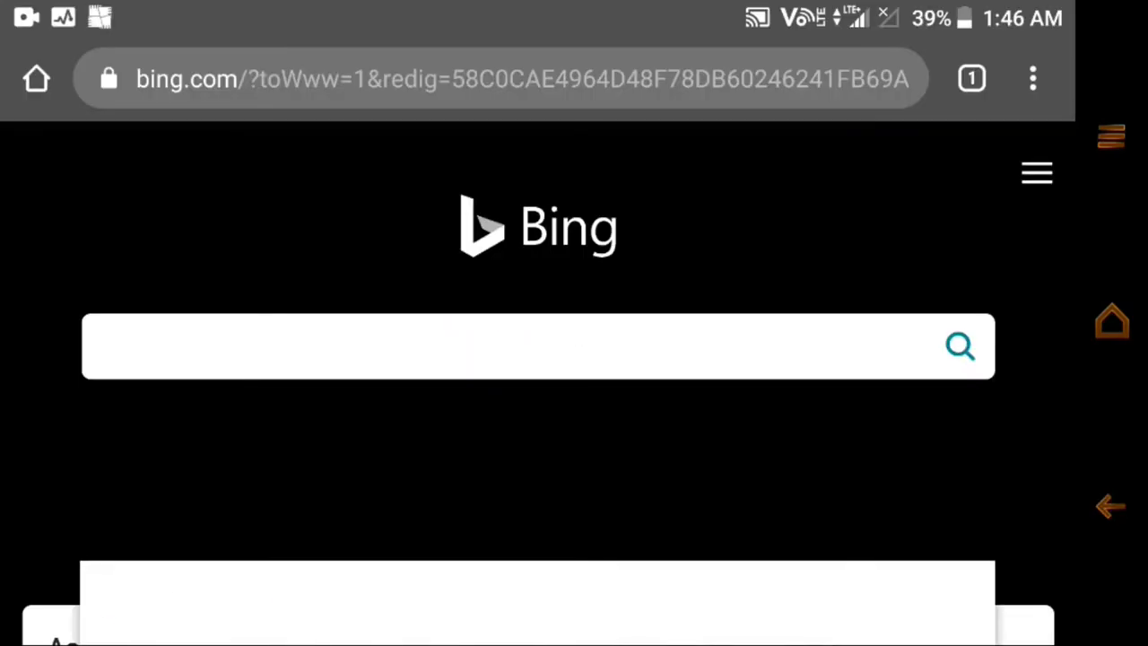
scroll(538, 385, down, 3)
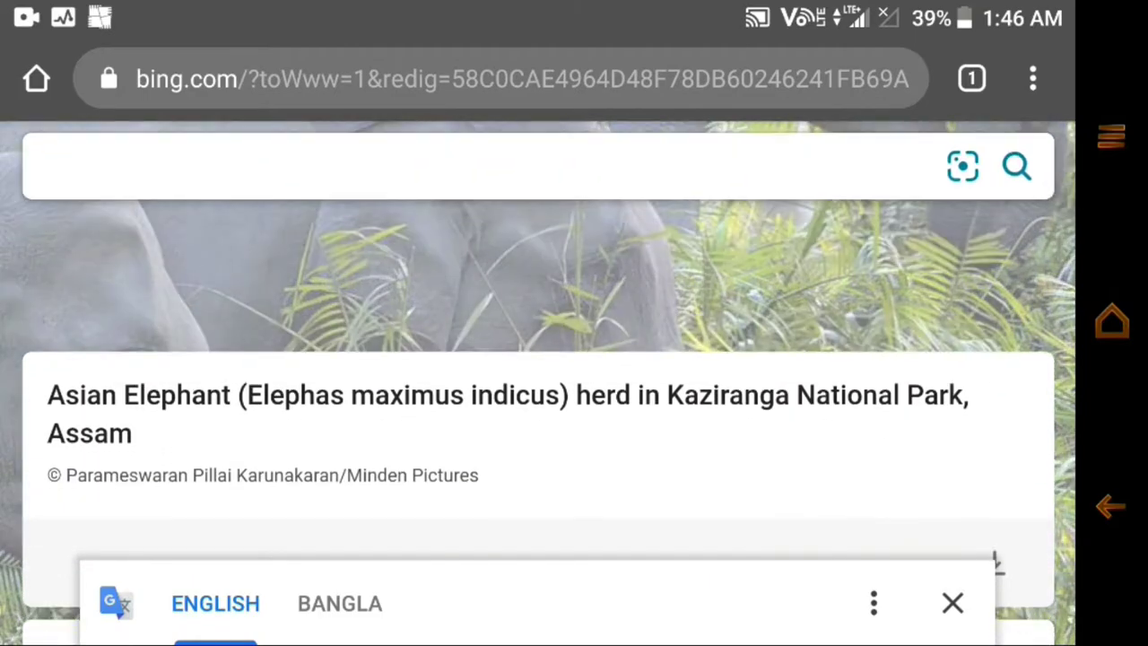
scroll(538, 386, up, 3)
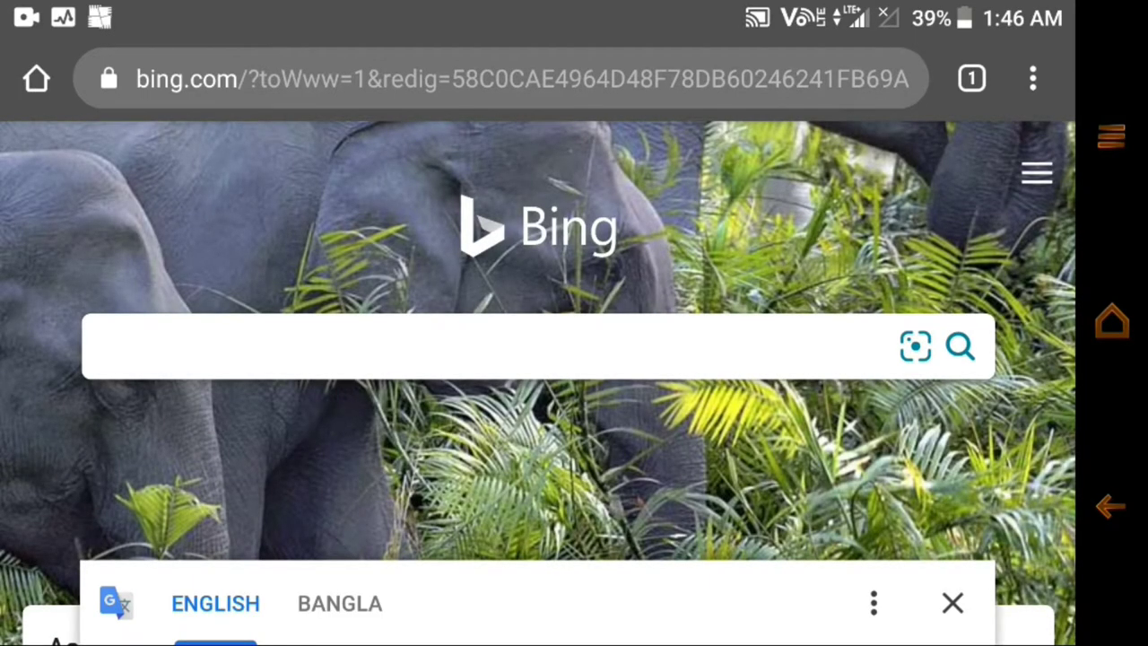
click(1112, 321)
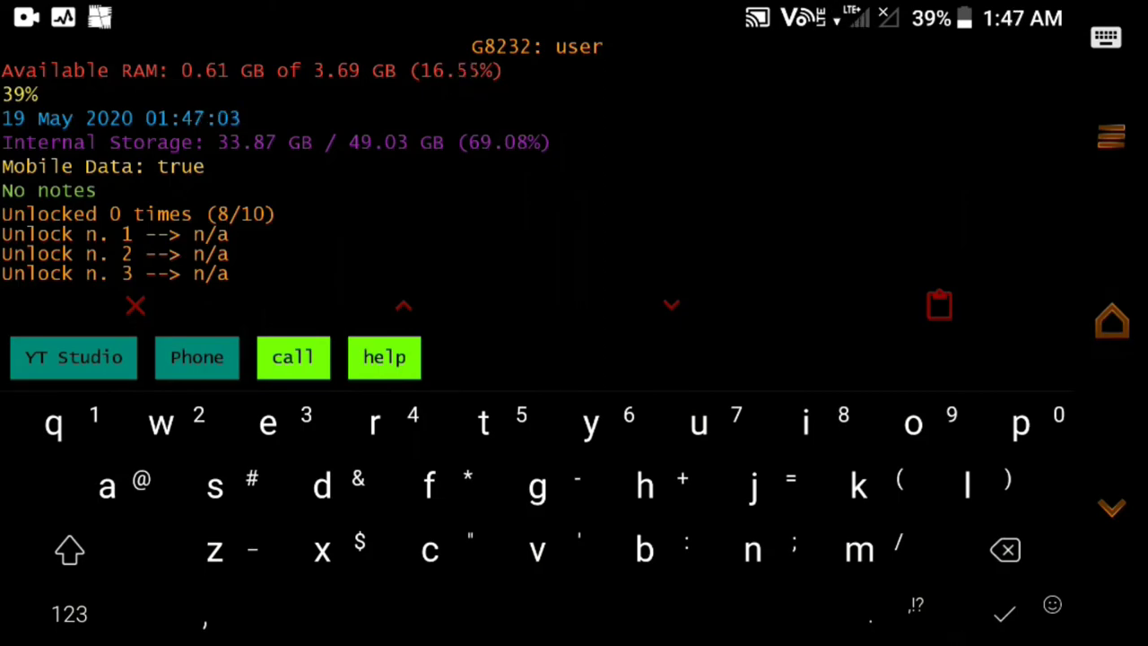
Turn on Airplane mode from the expanded quick settings panel
drag(536, 5, 537, 243)
drag(536, 135, 536, 556)
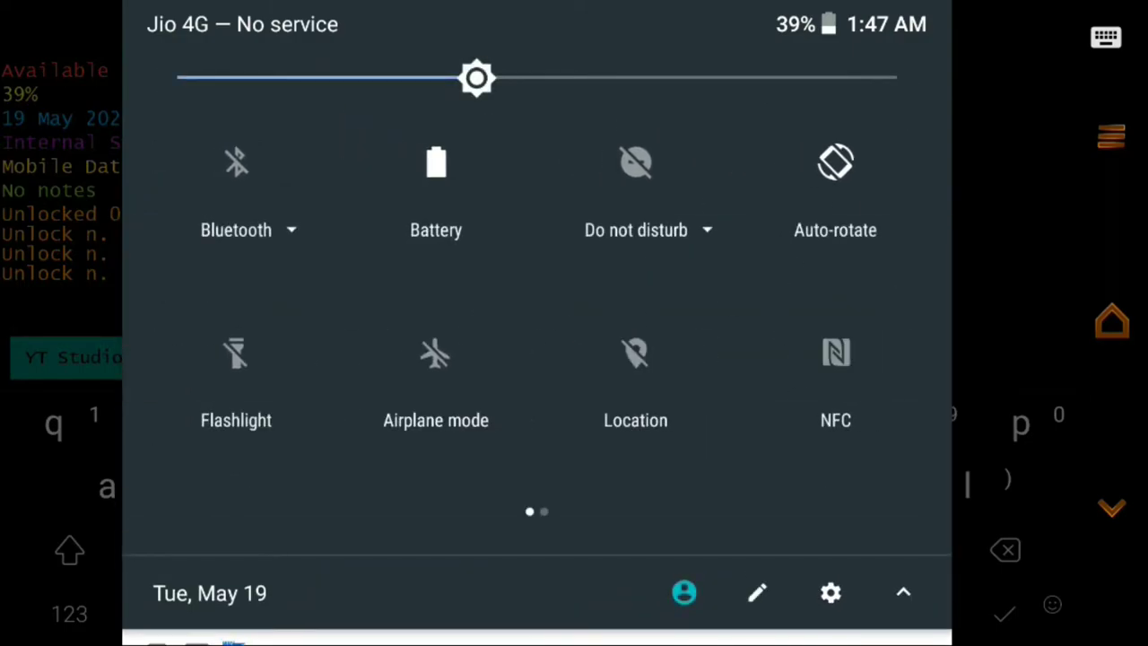
mouse_move(762, 358)
mouse_down()
mouse_move(269, 358)
mouse_move(762, 358)
mouse_up()
click(435, 352)
Close the notification shade and relaunch Chrome by searching 'ch'
drag(538, 538, 538, 225)
drag(538, 403, 538, 90)
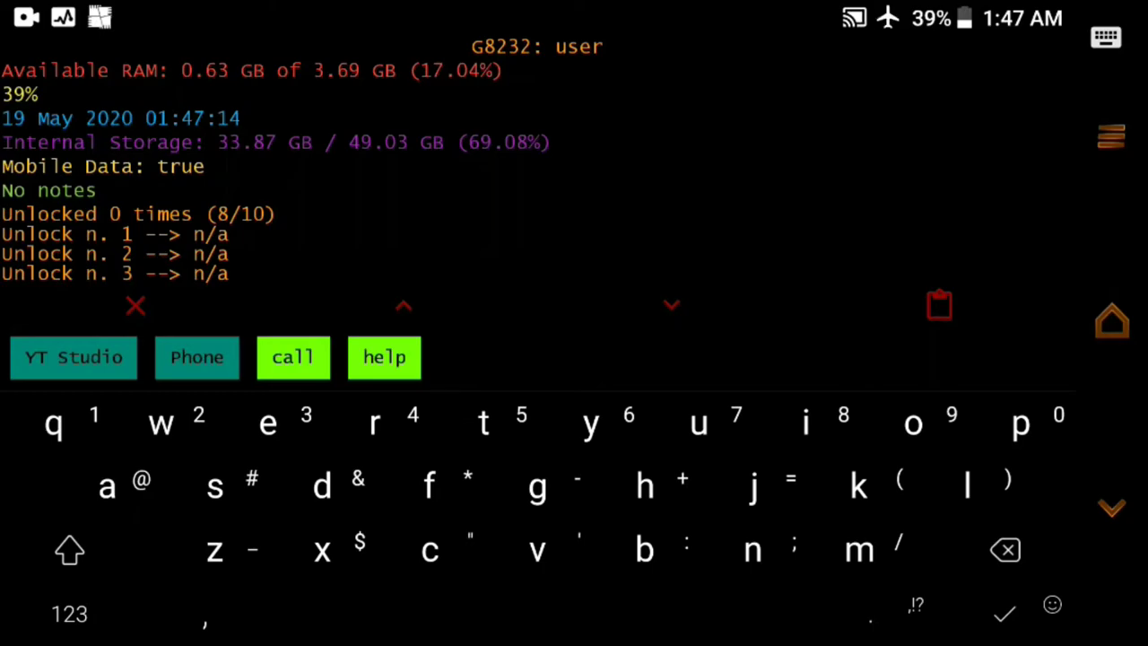
text(ch)
key(Return)
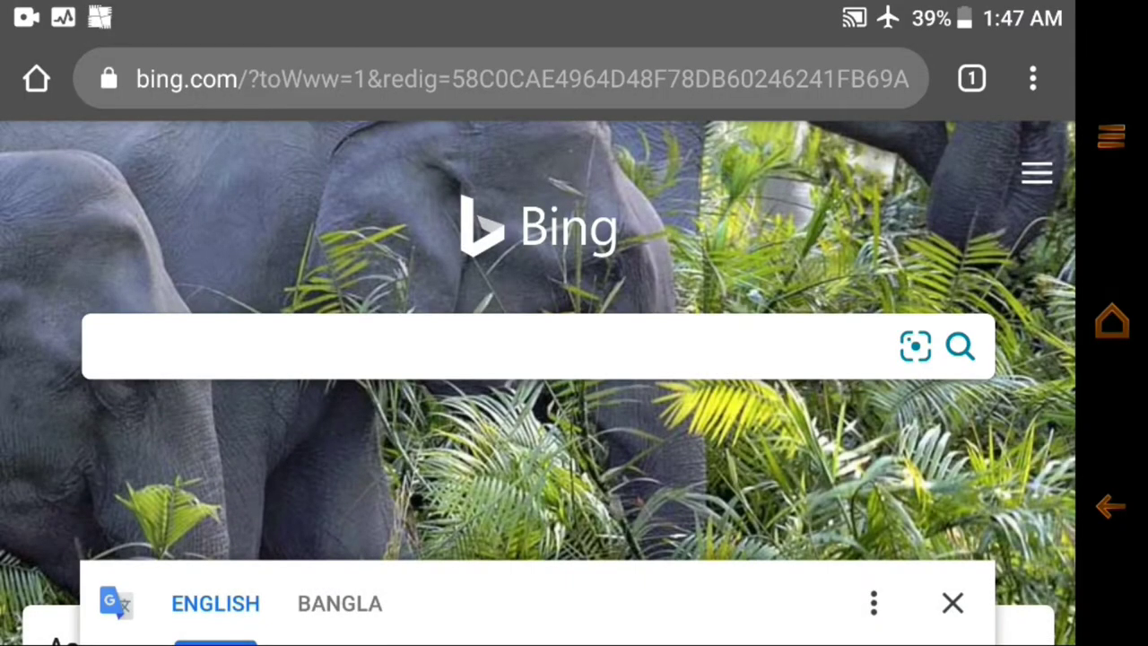
Reload Bing and try 'goo' offline, reaching a No internet page, then return home
click(520, 78)
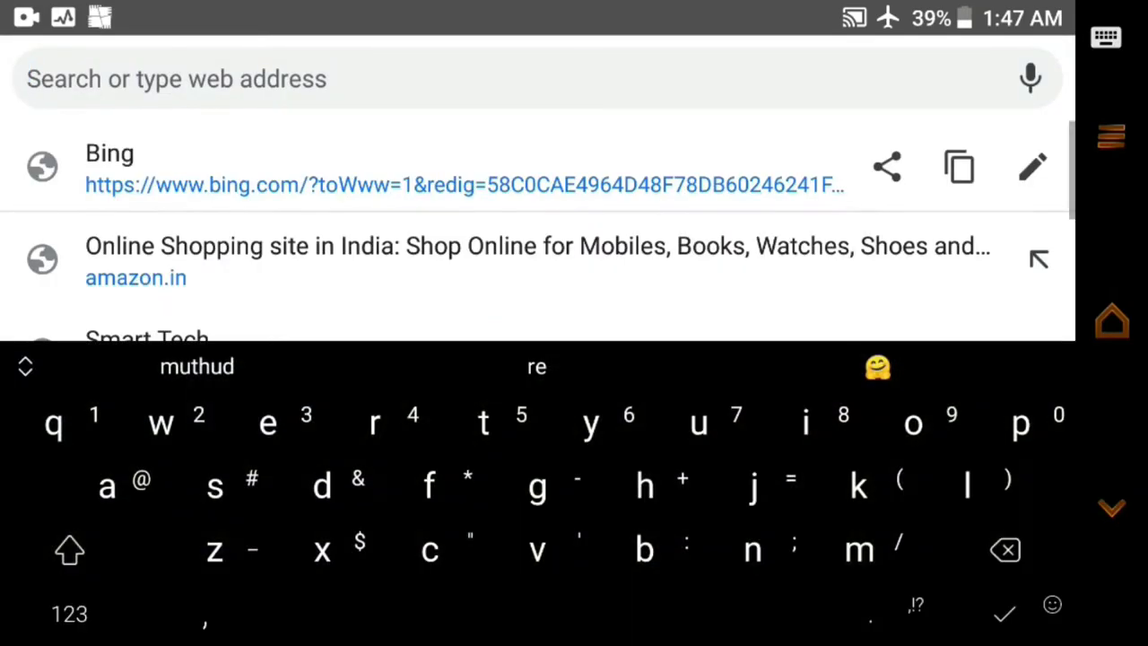
click(448, 167)
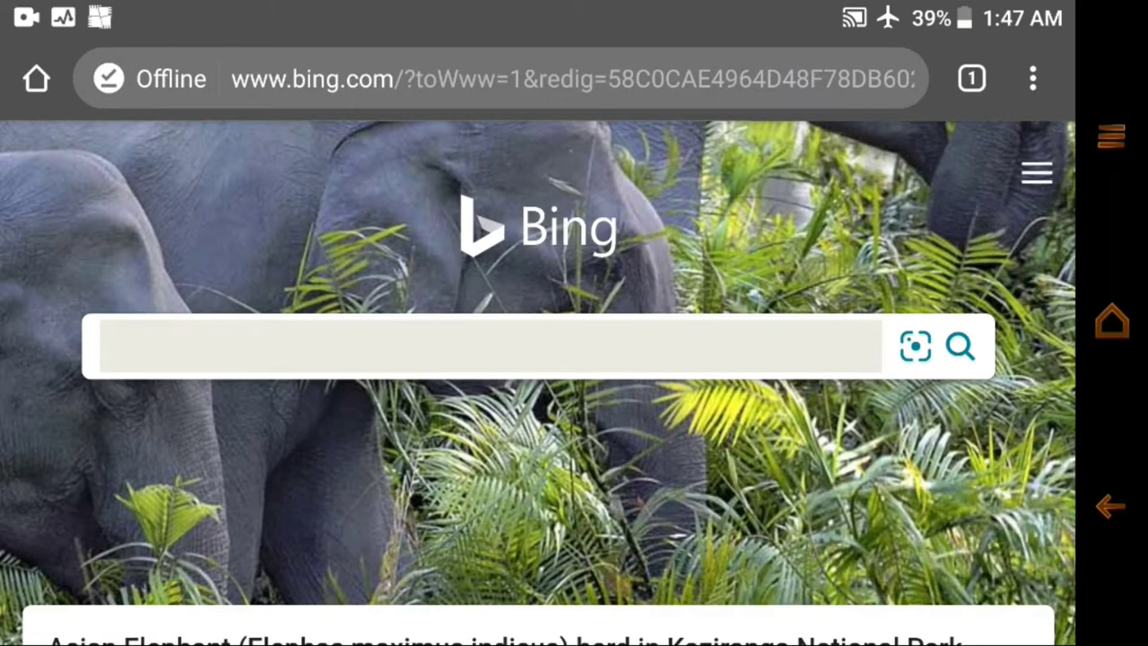
click(574, 79)
text(g)
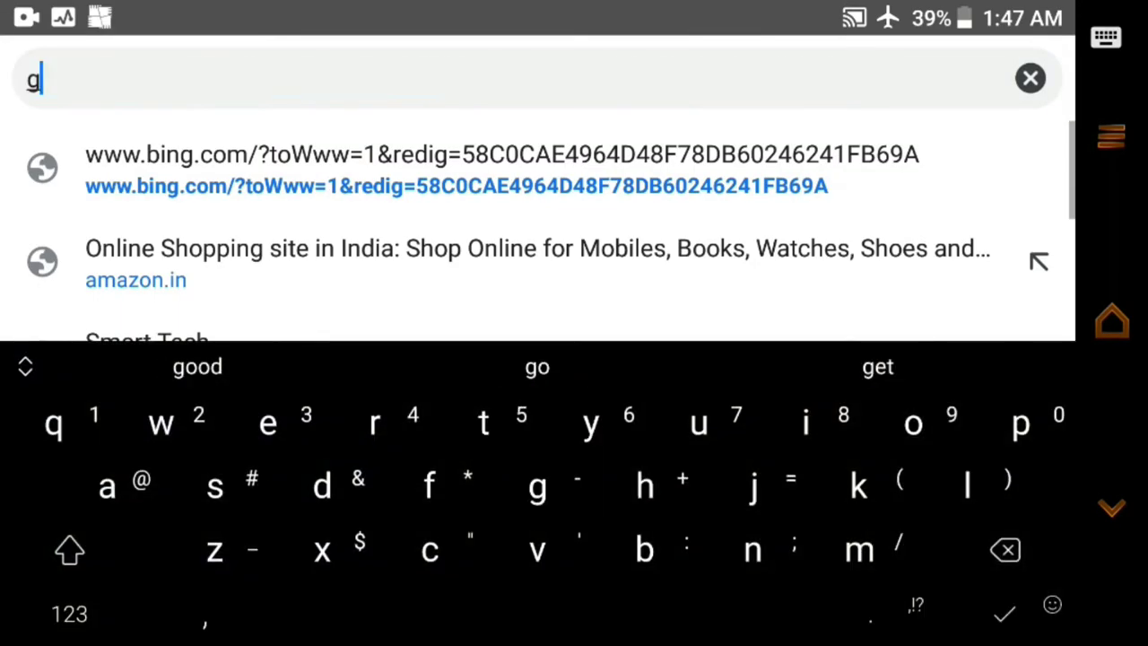
text(oo)
key(Escape)
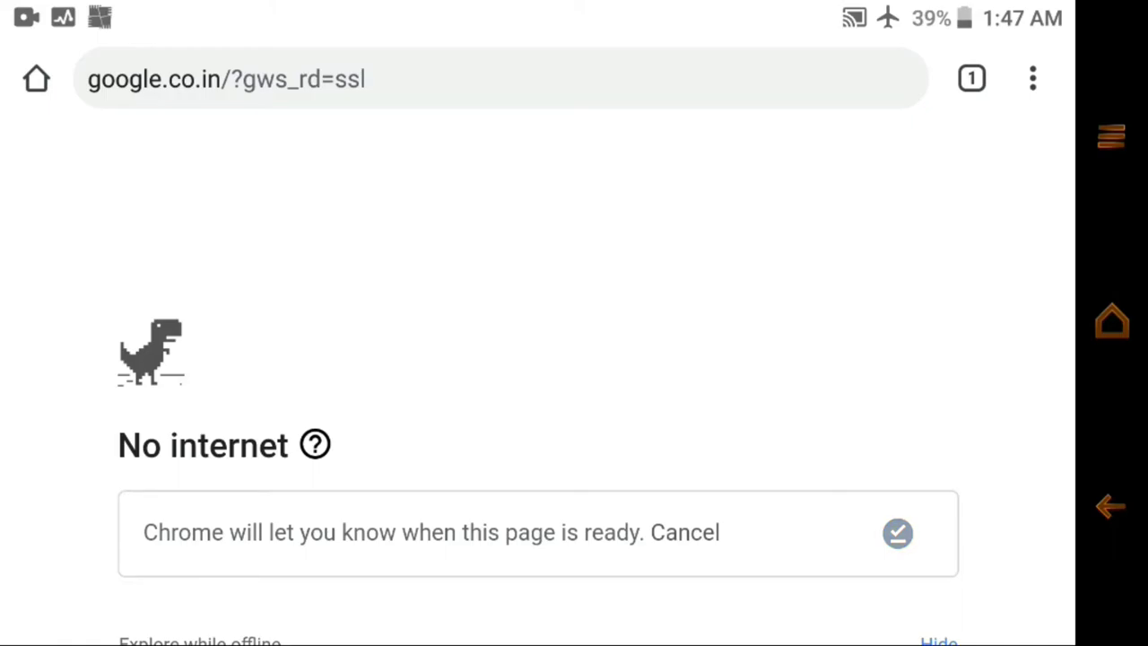
click(1112, 321)
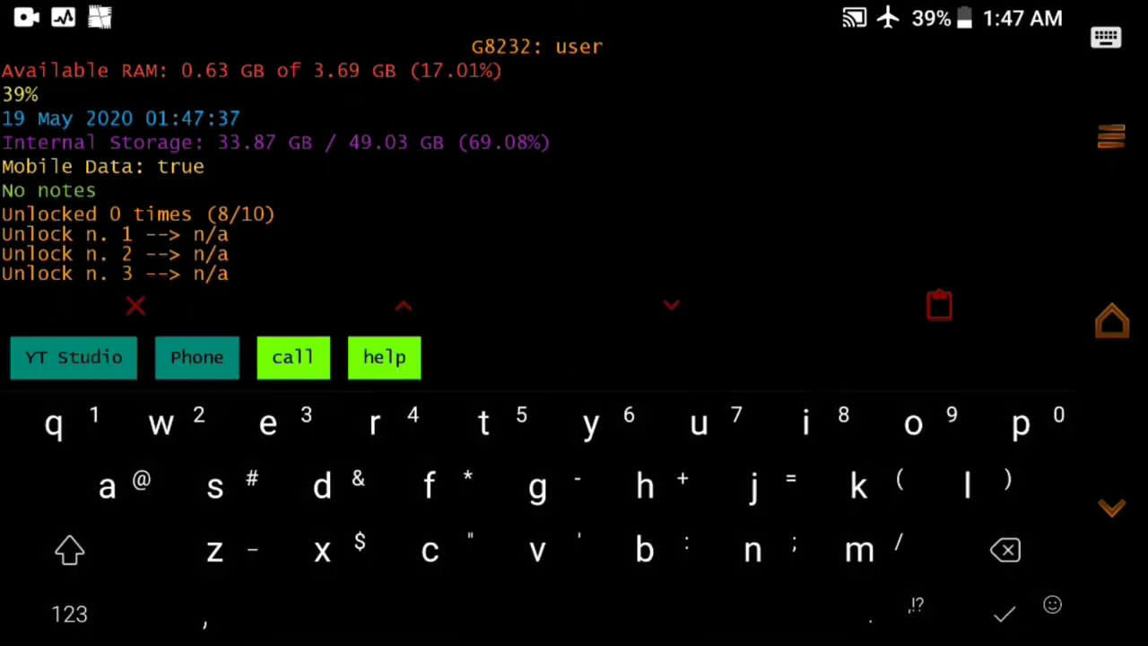
Open the Phone app and enter *#*# on the dialpad
text(h)
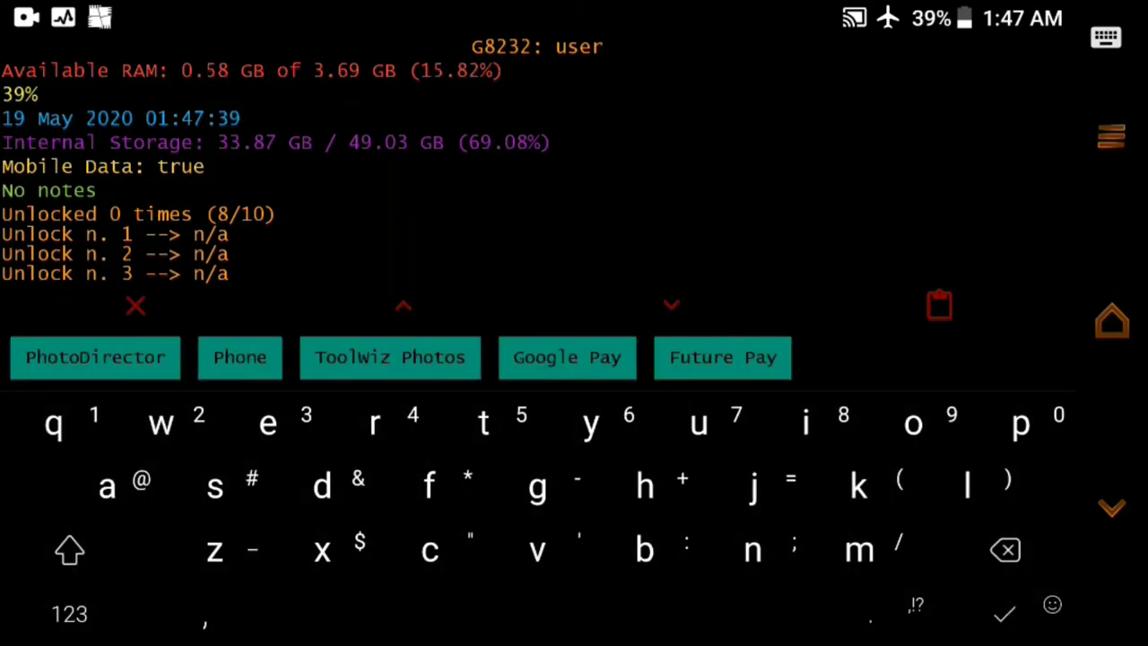
key(Return)
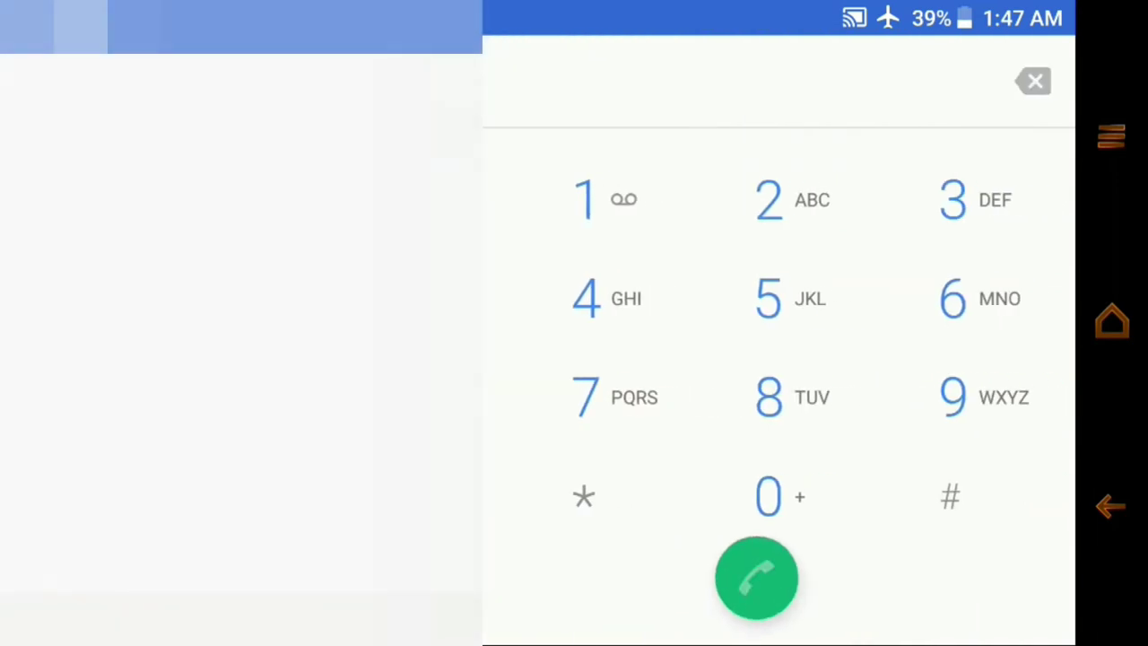
click(583, 495)
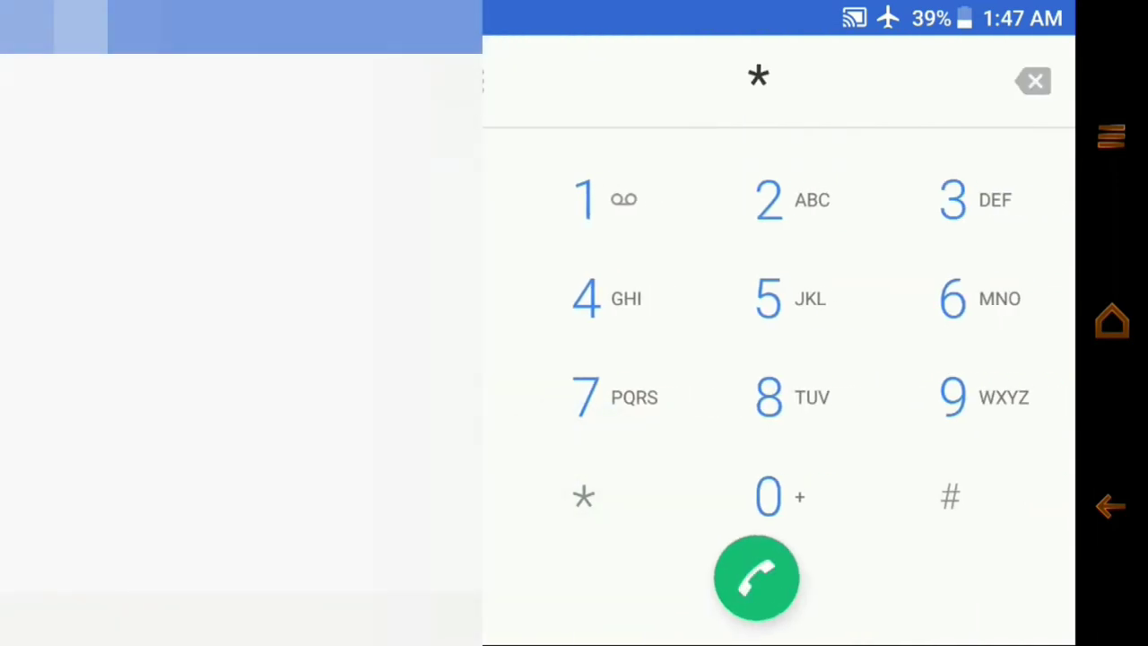
click(949, 496)
click(583, 496)
click(950, 496)
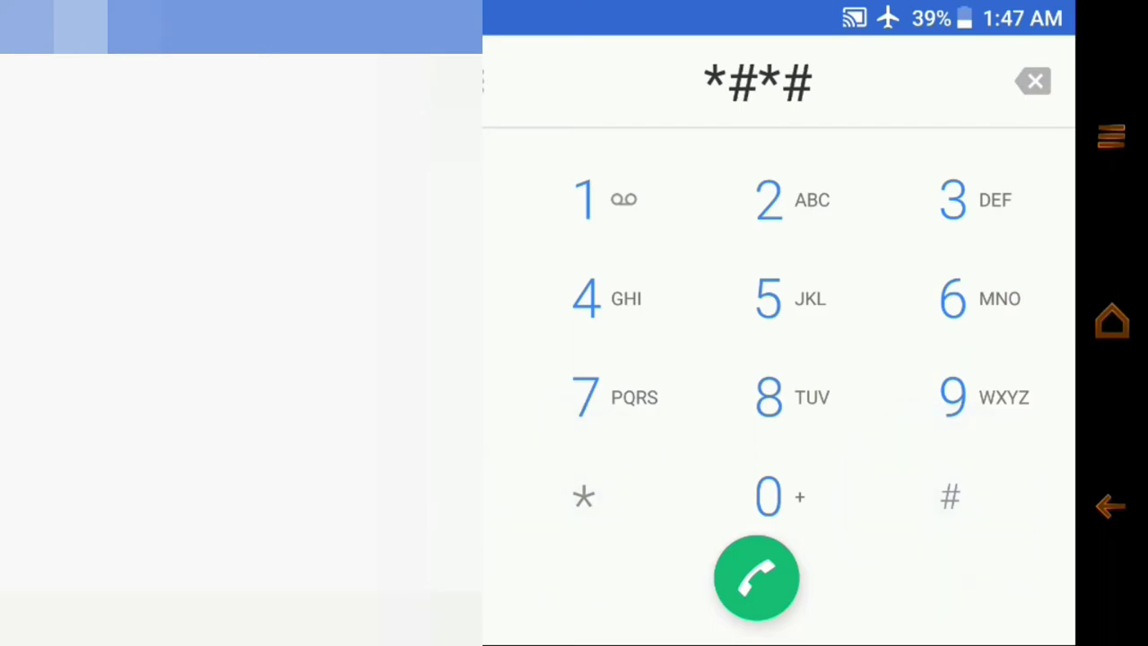
Finish dialing 4636#*#* to open the Testing menu
click(585, 298)
click(952, 297)
click(952, 199)
click(952, 297)
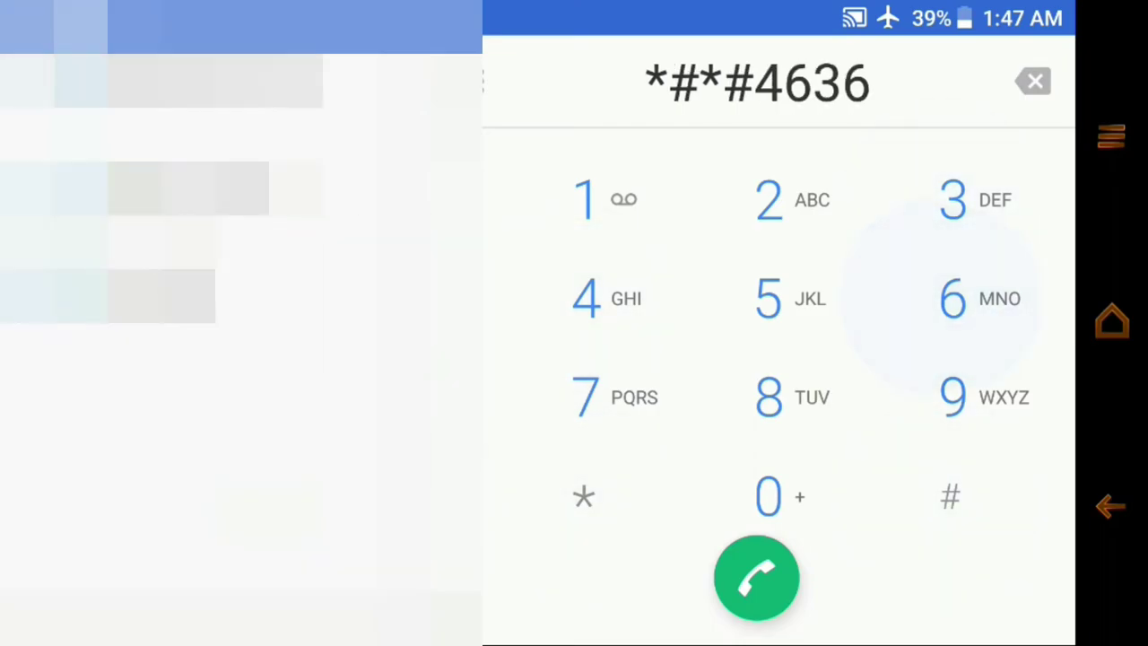
click(949, 496)
click(582, 496)
click(950, 496)
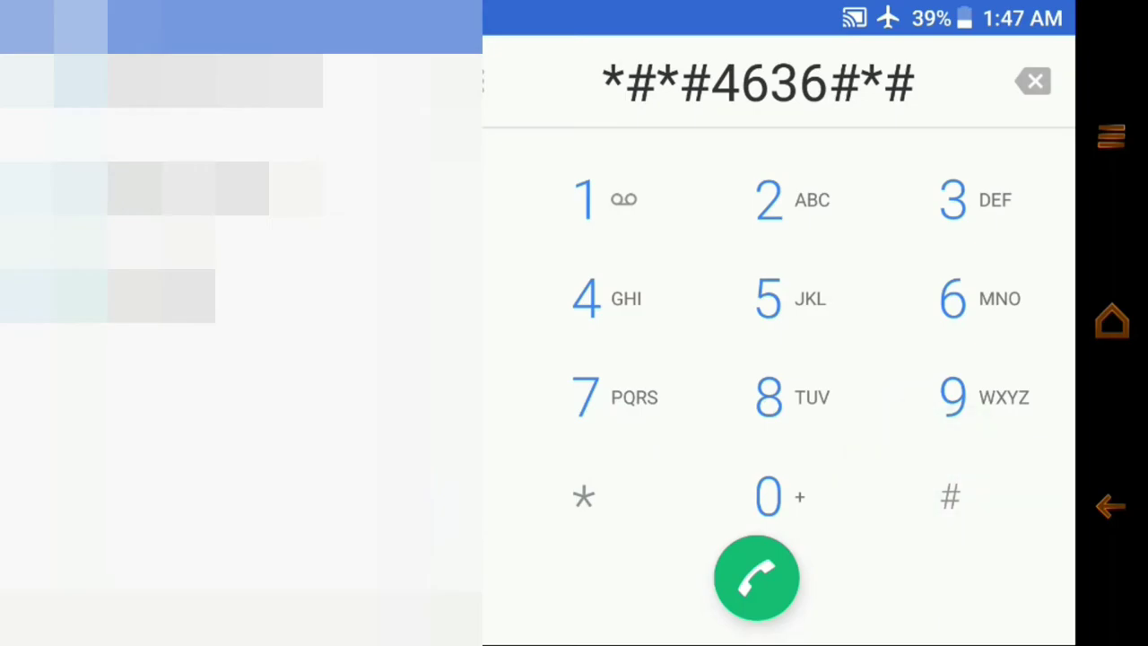
click(583, 496)
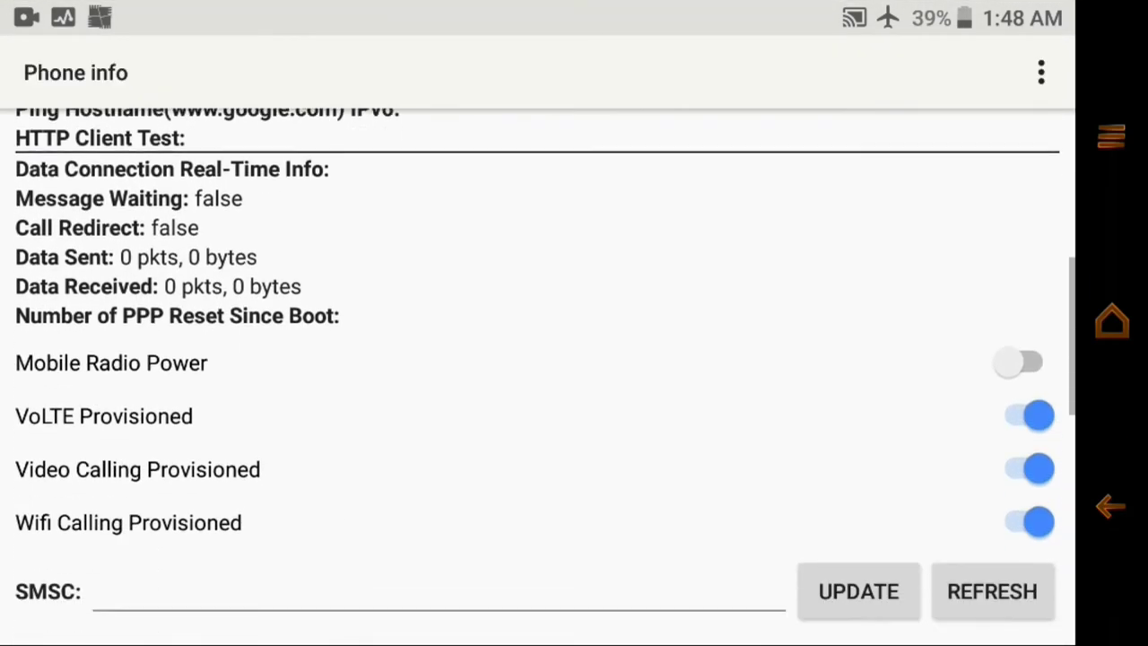
Scroll Phone info and review both quick settings pages
scroll(538, 377, up, 3)
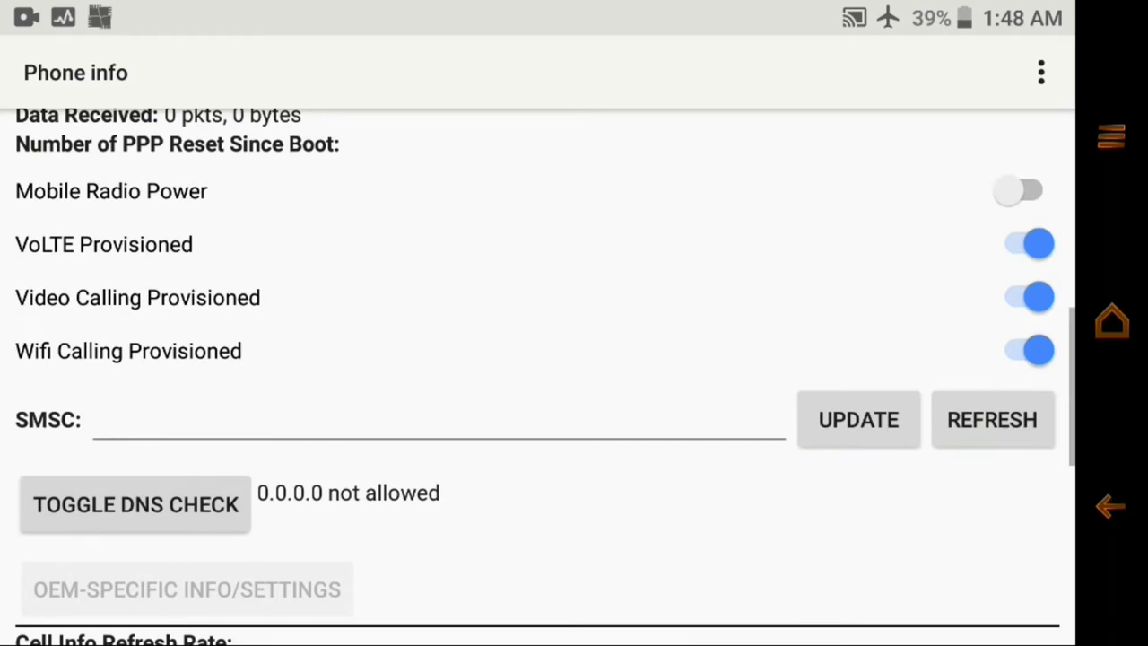
drag(538, 4, 538, 359)
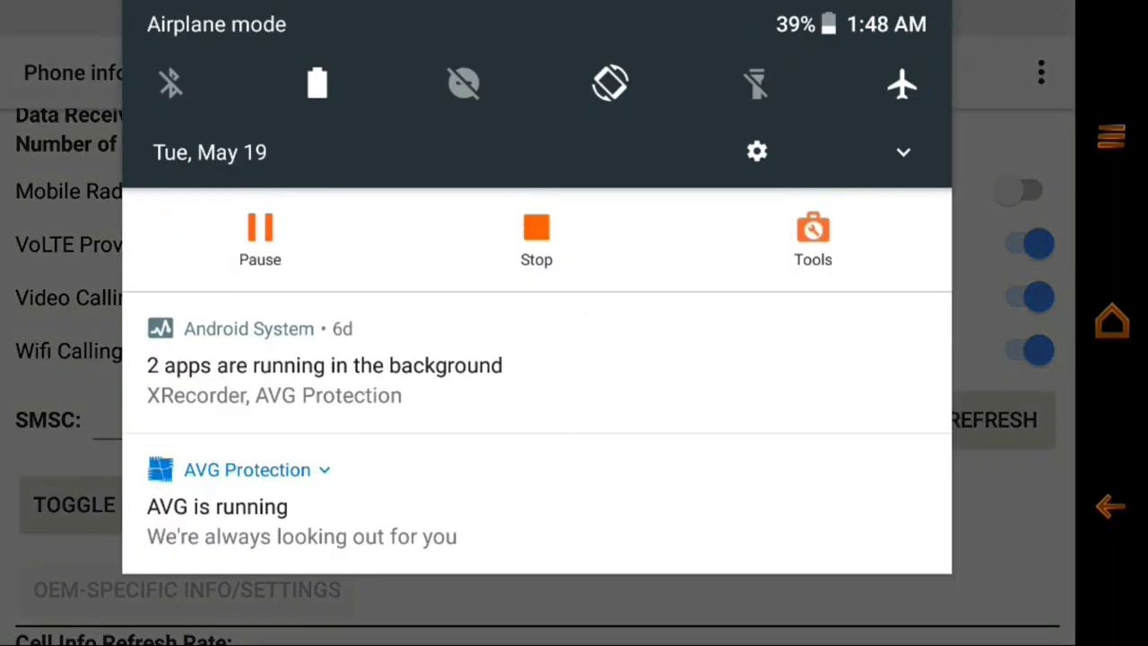
drag(538, 179, 538, 583)
drag(807, 313, 269, 314)
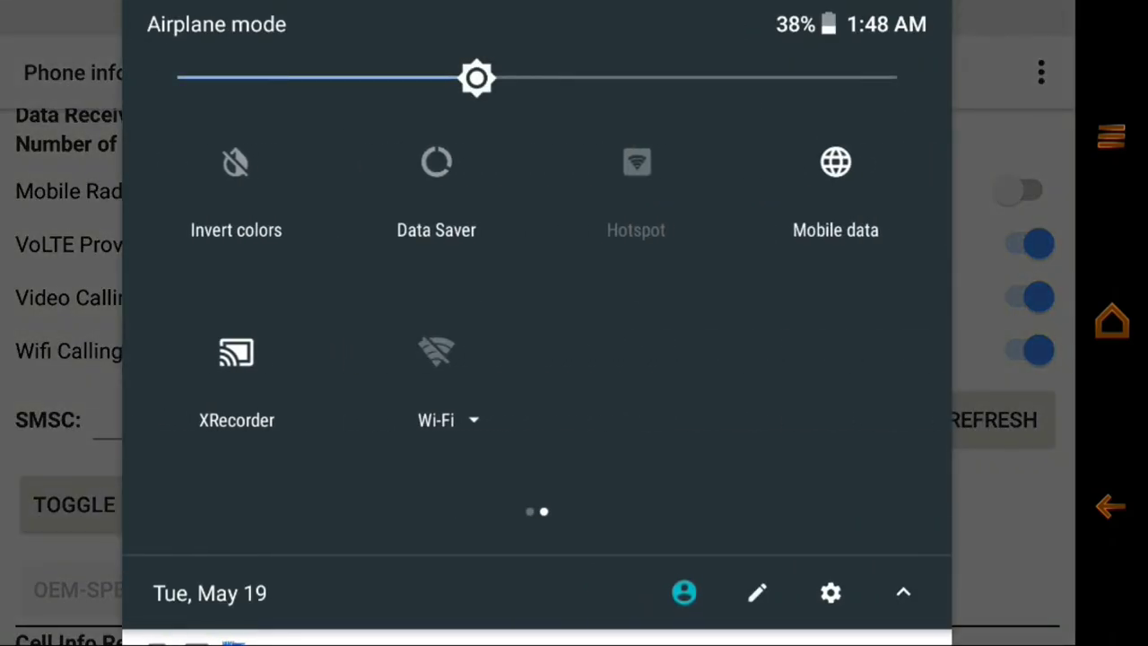
click(903, 592)
Close the shade, switch Mobile Radio Power on, and return home
drag(538, 538, 538, 90)
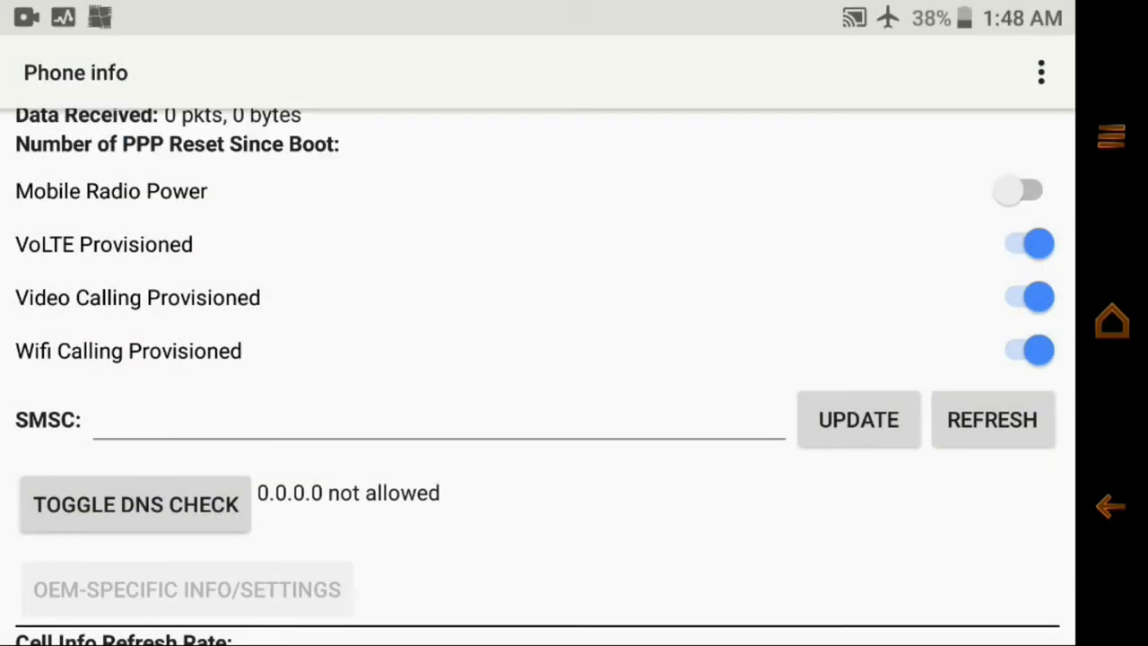
click(1023, 190)
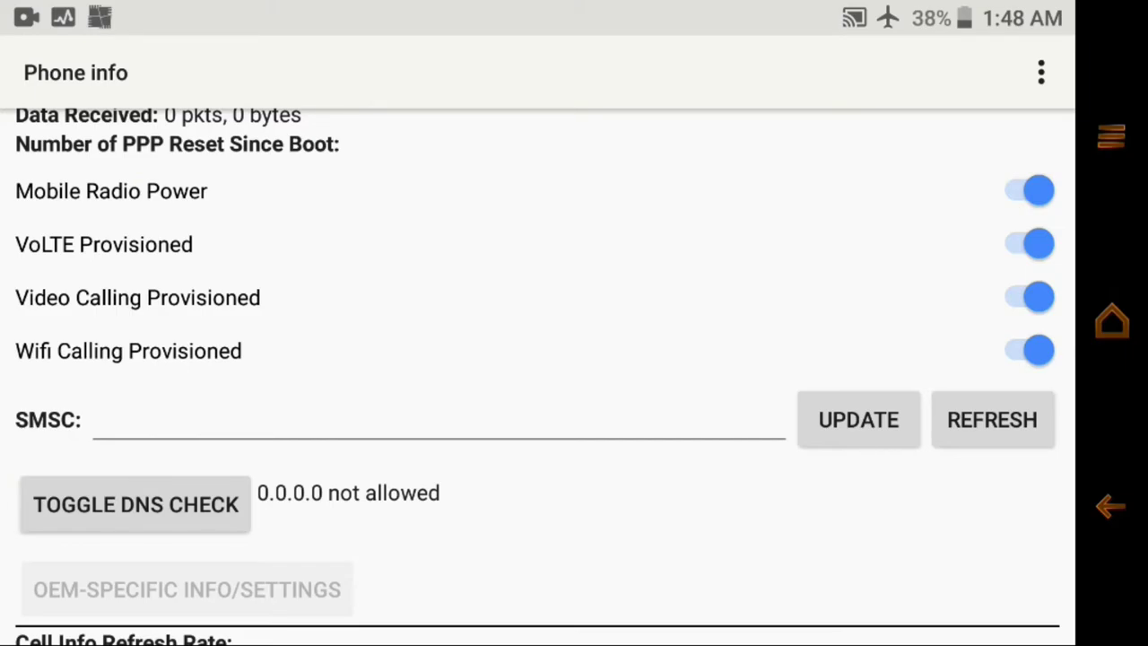
click(1112, 321)
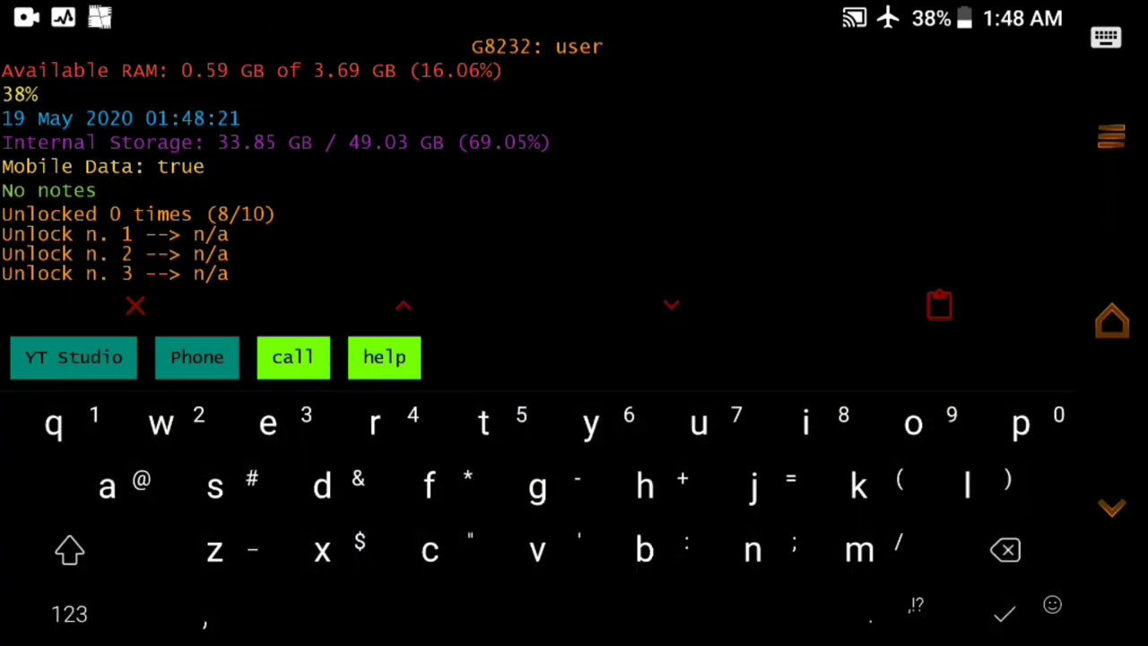
Launch Chrome, load bing.com, and start editing the address for another site
text(ch)
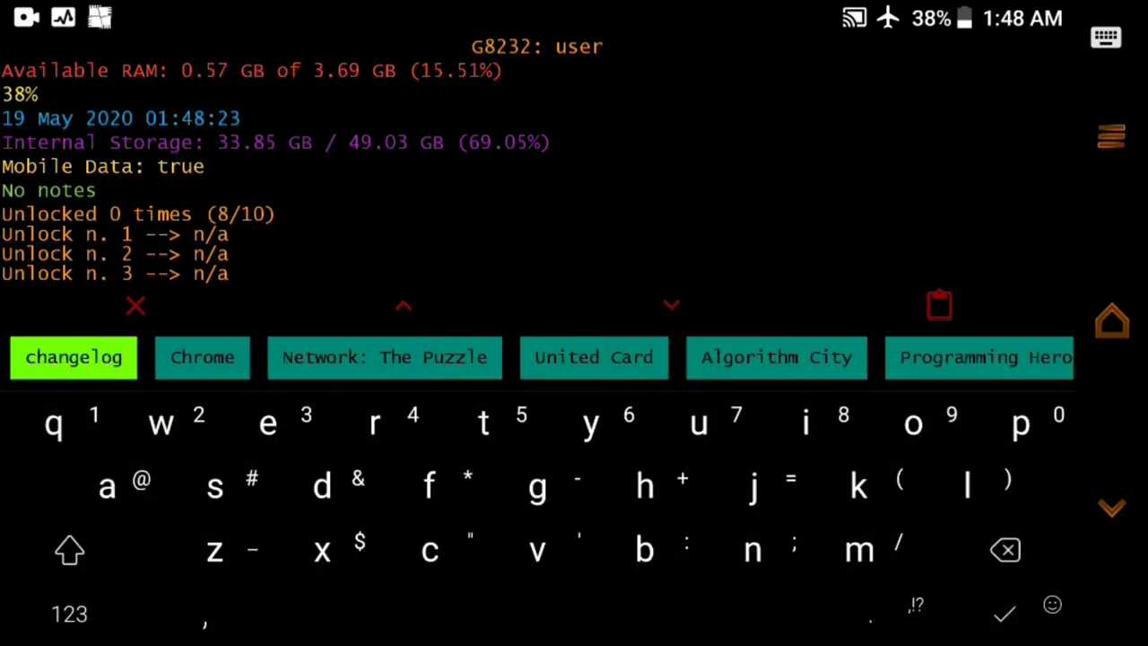
click(202, 357)
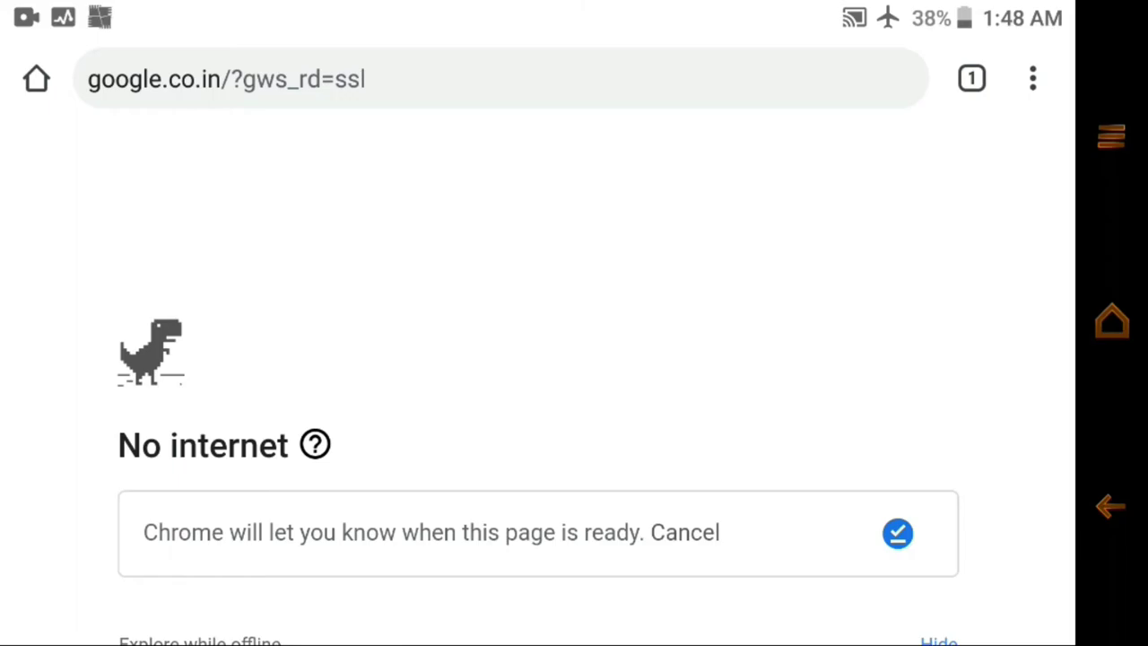
click(226, 79)
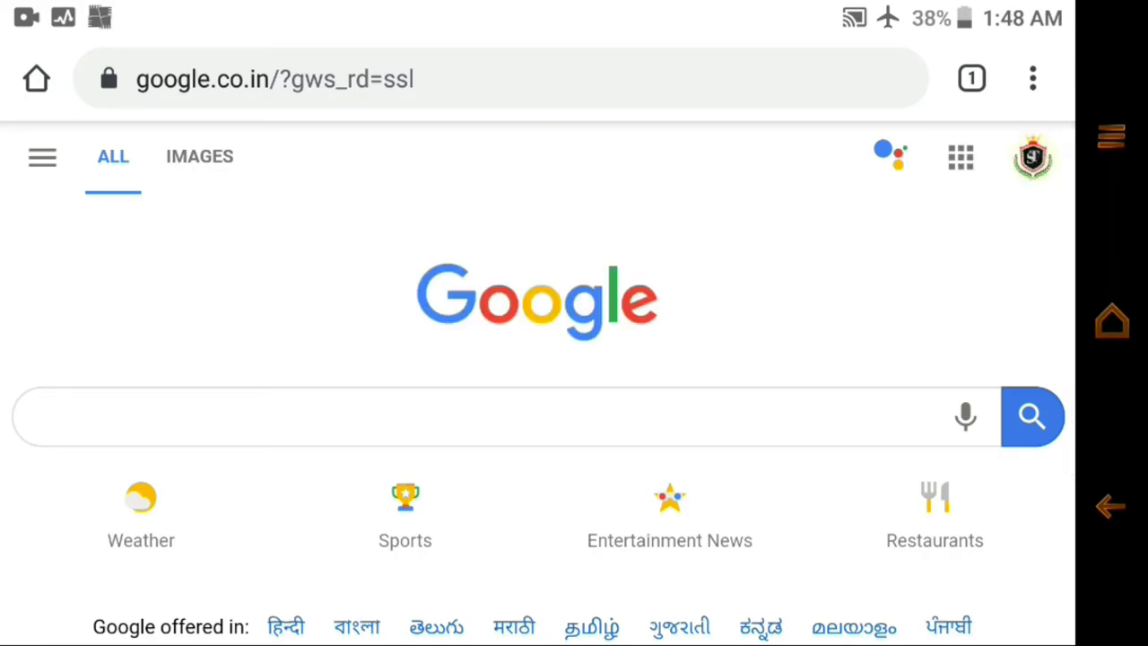
click(269, 79)
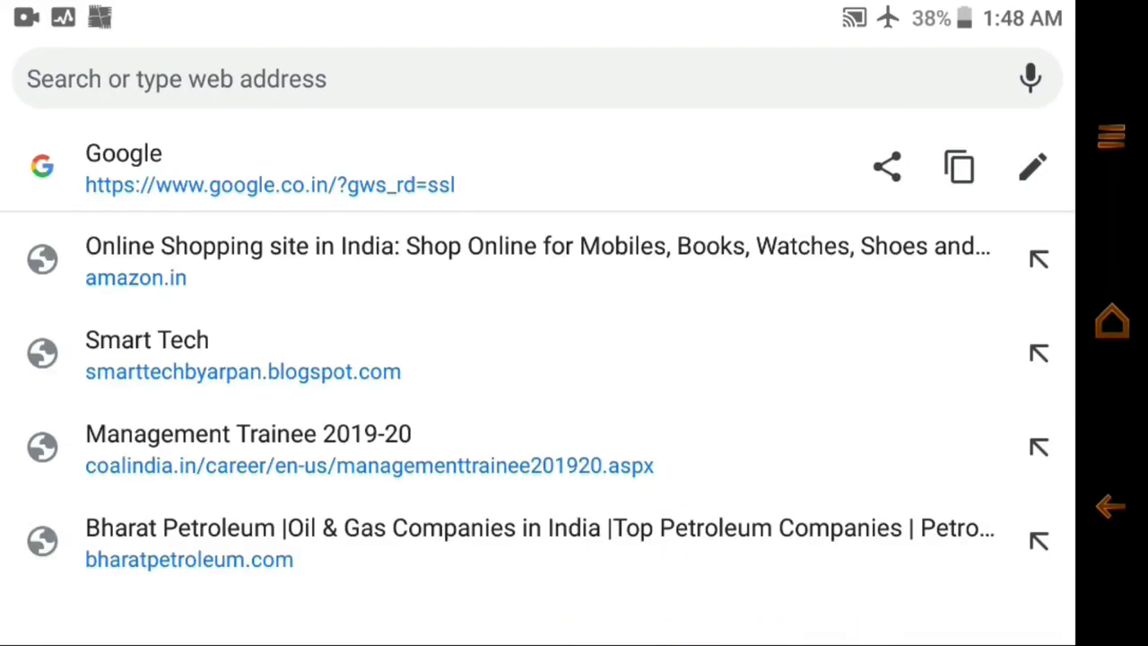
text(bi)
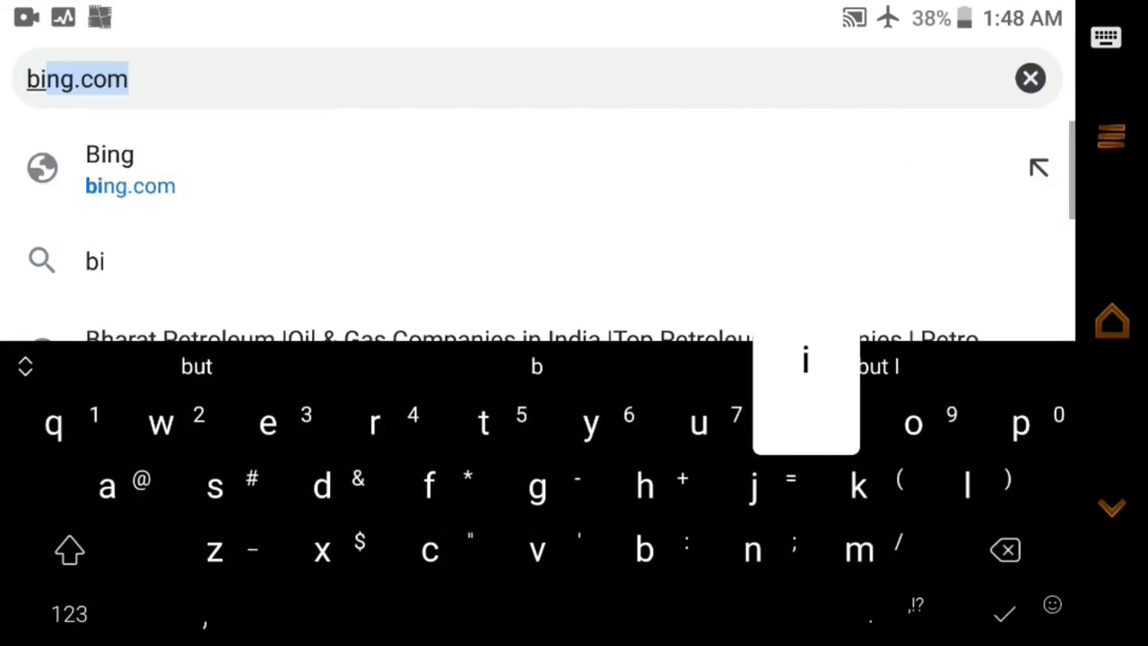
text(ng.c)
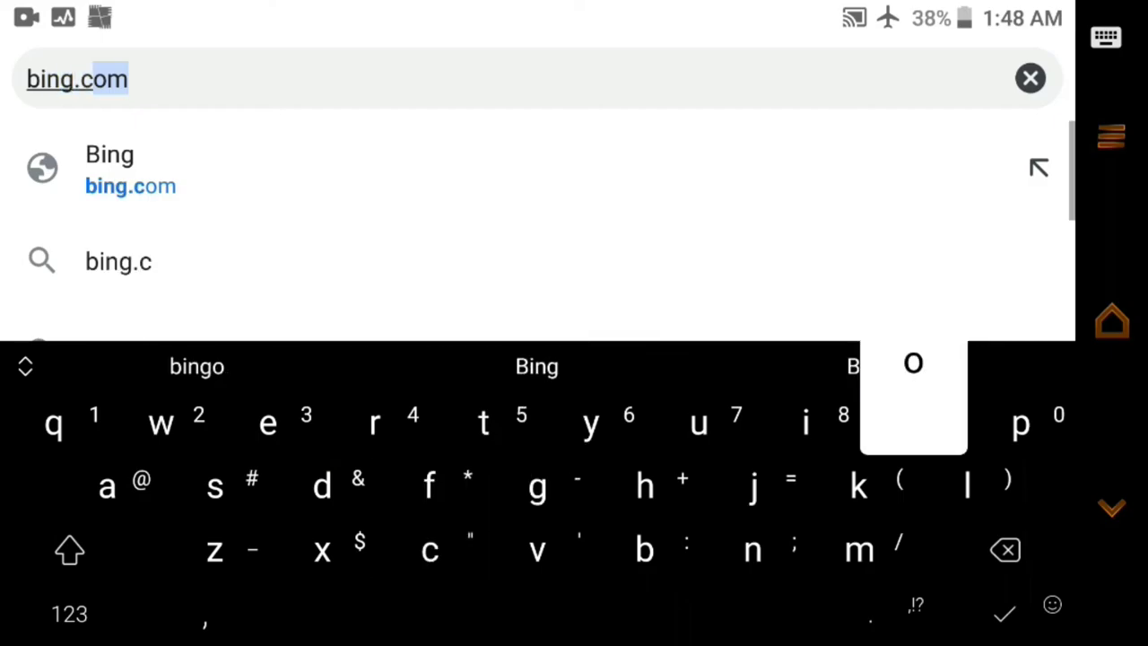
text(om)
key(Return)
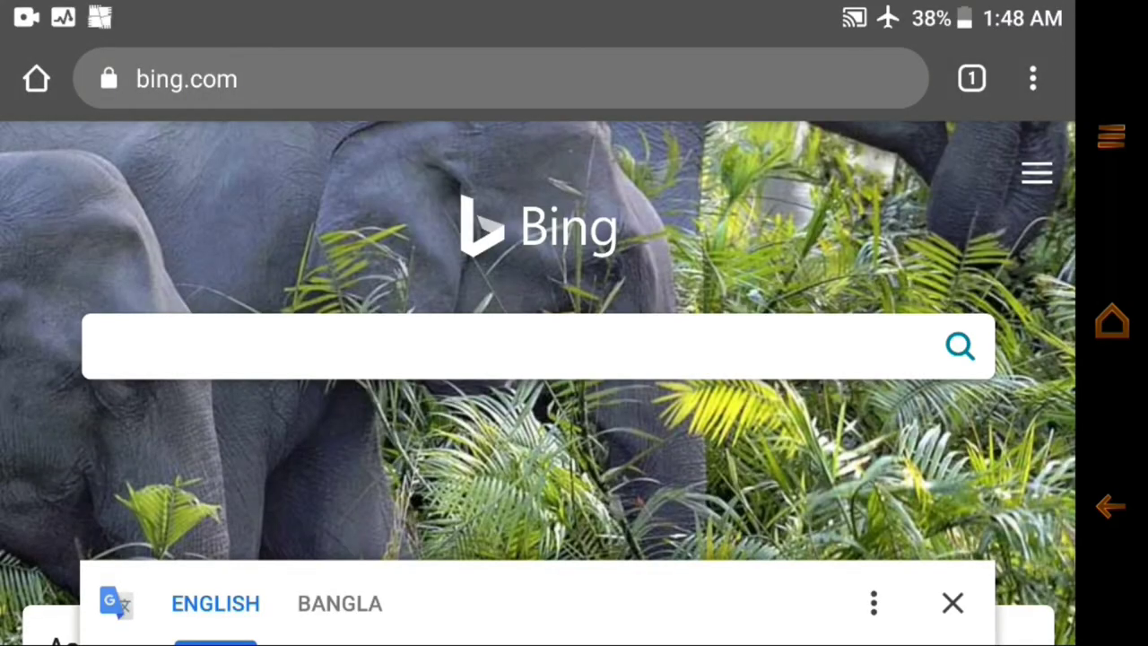
click(503, 79)
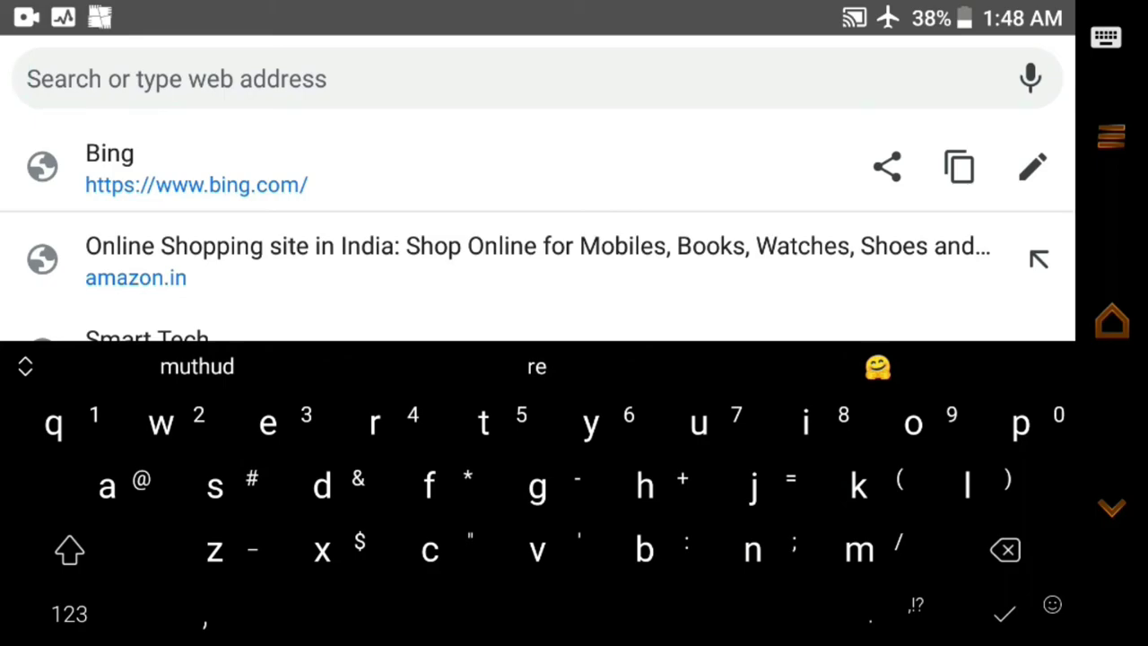
drag(224, 260, 224, 218)
Open the Smart Tech blog suggestion and scroll through its post list
click(179, 289)
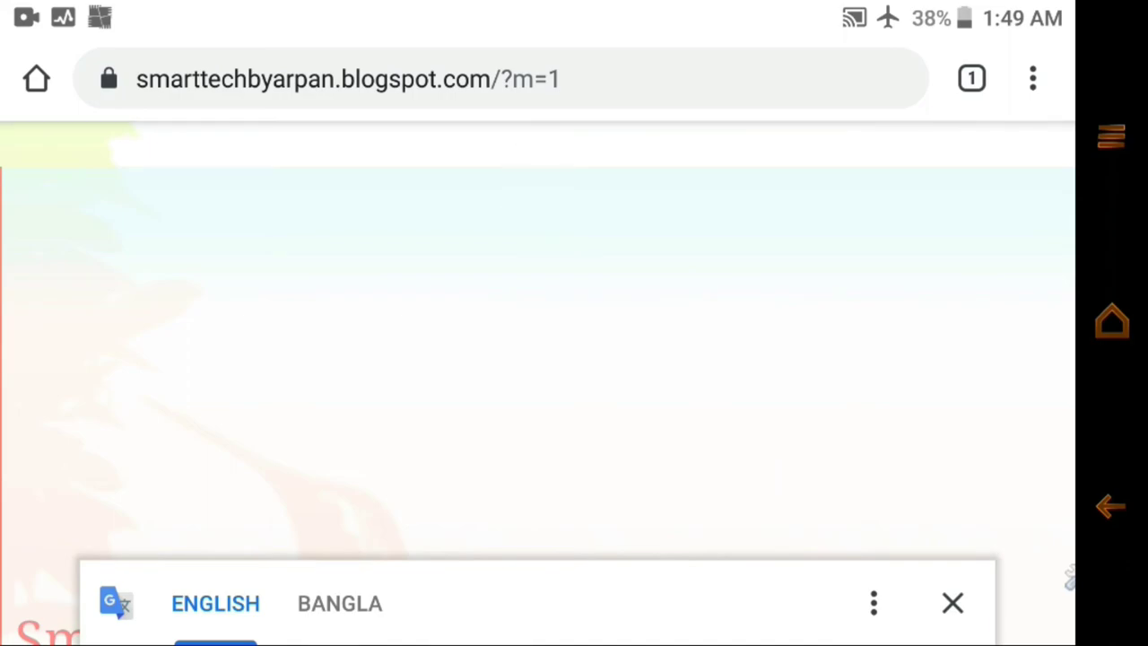
scroll(538, 358, down, 10)
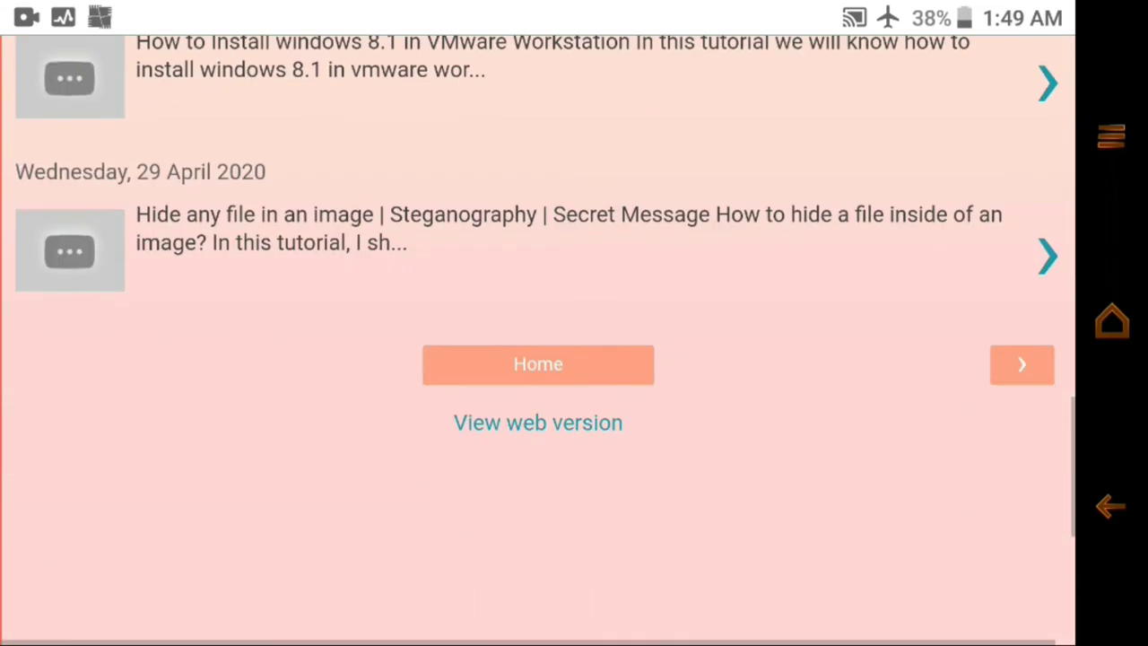
scroll(538, 358, up, 10)
scroll(538, 359, up, 5)
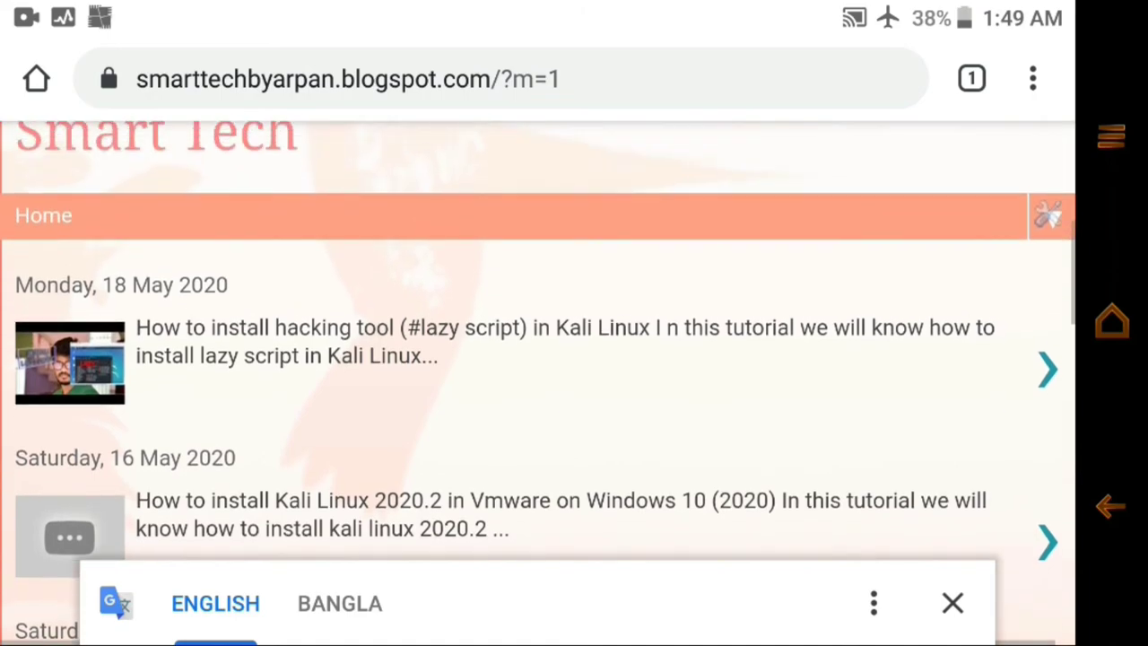